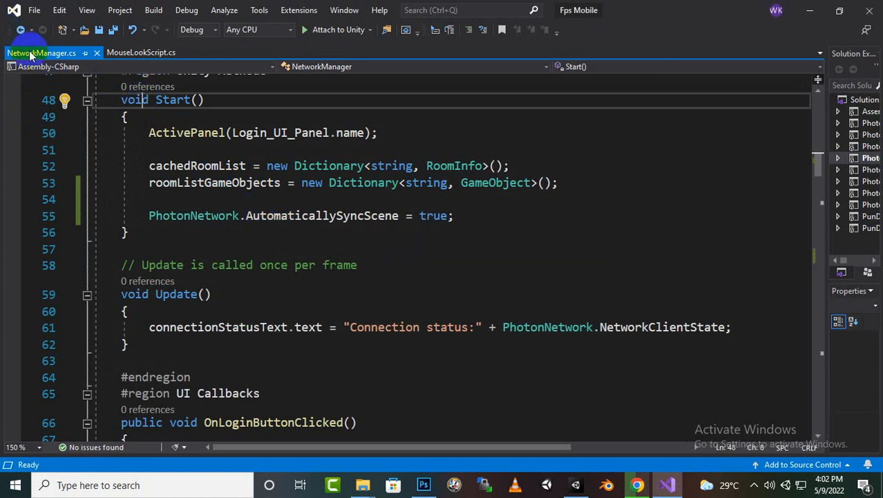
Review the AutomaticallySyncScene line in Start() and the UI button callbacks down to OnStartGameButtonClicked in NetworkManager.cs.
{"action": "left_click", "coordinate": [147, 216]}
{"action": "left_click", "coordinate": [296, 215]}
{"action": "double_click", "coordinate": [297, 216]}
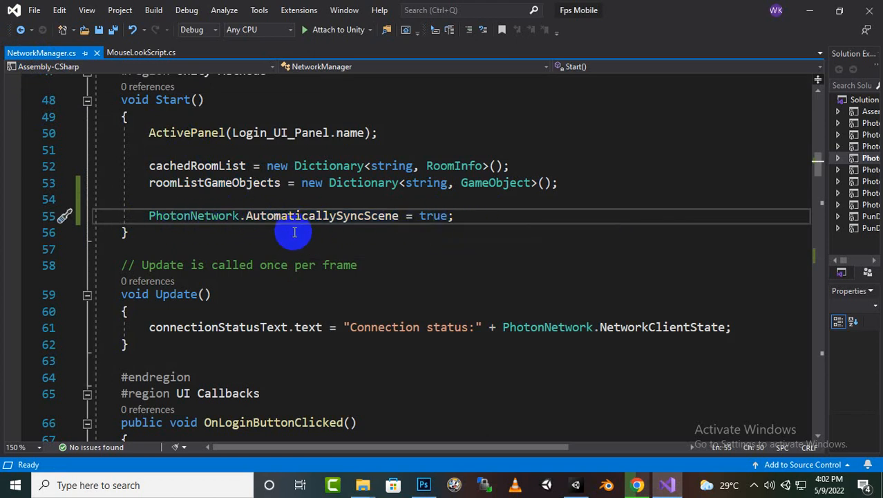
{"action": "scroll", "coordinate": [294, 233], "scroll_direction": "down", "scroll_amount": 10}
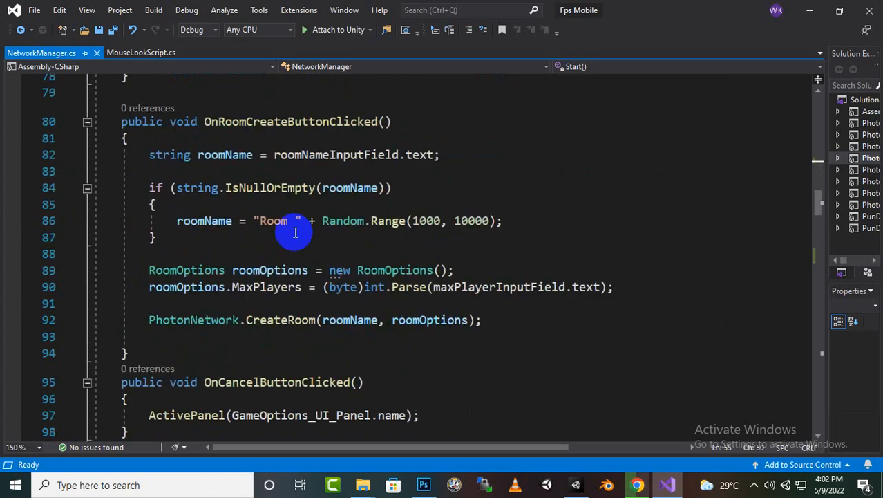
{"action": "scroll", "coordinate": [295, 232], "scroll_direction": "down", "scroll_amount": 5}
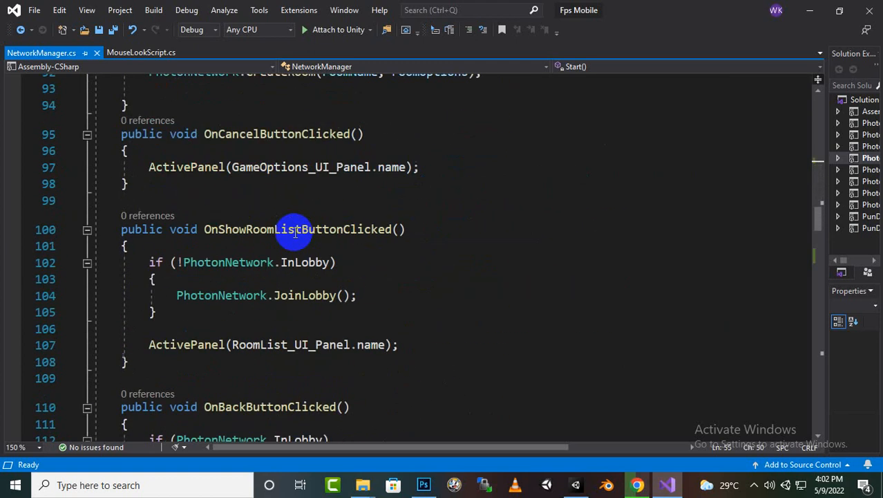
{"action": "scroll", "coordinate": [295, 233], "scroll_direction": "down", "scroll_amount": 2}
{"action": "scroll", "coordinate": [295, 232], "scroll_direction": "down", "scroll_amount": 2}
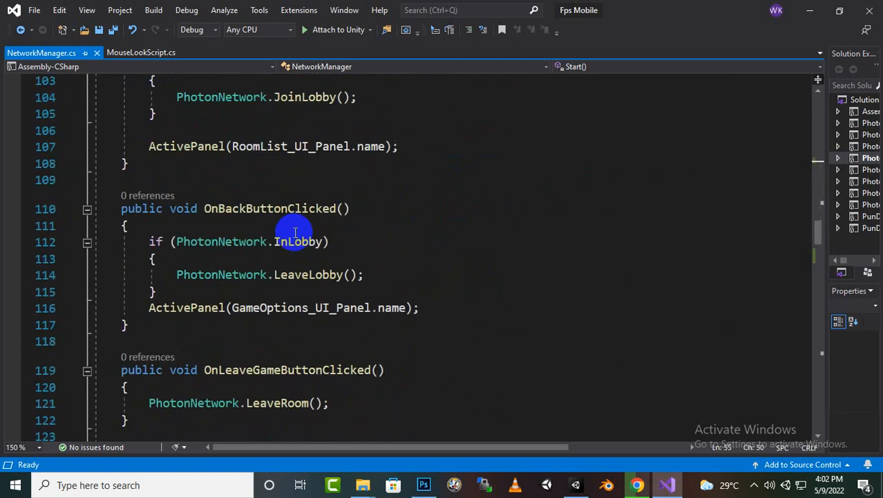
{"action": "scroll", "coordinate": [295, 232], "scroll_direction": "down", "scroll_amount": 4}
{"action": "scroll", "coordinate": [295, 233], "scroll_direction": "down", "scroll_amount": 3}
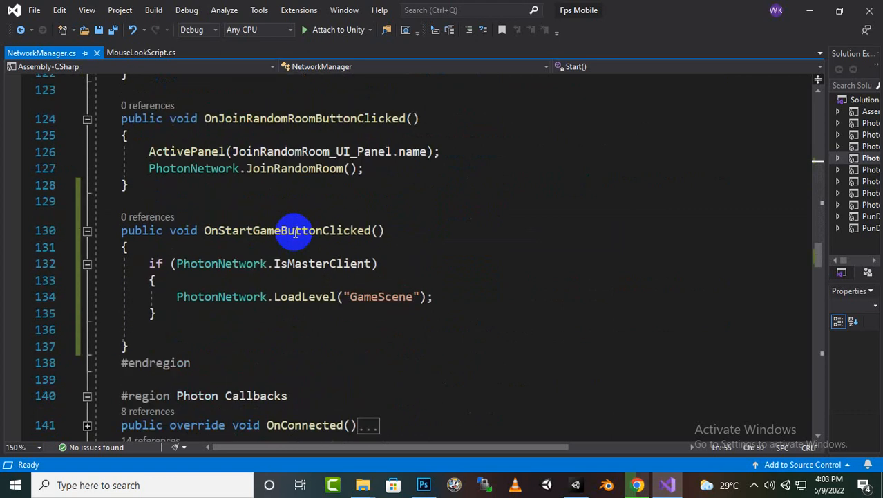
Examine the IsMasterClient check and the PhotonNetwork.LoadLevel("GameScene") call inside OnStartGameButtonClicked.
{"action": "left_click", "coordinate": [232, 230]}
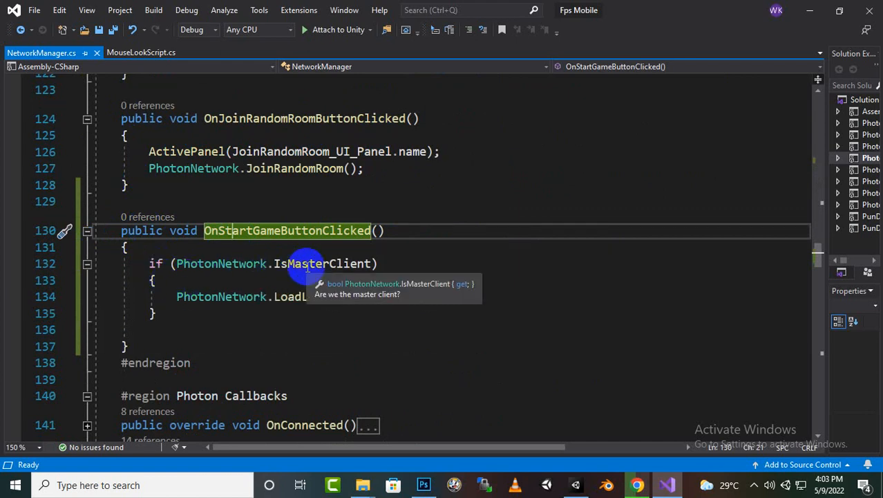
{"action": "left_click", "coordinate": [177, 300]}
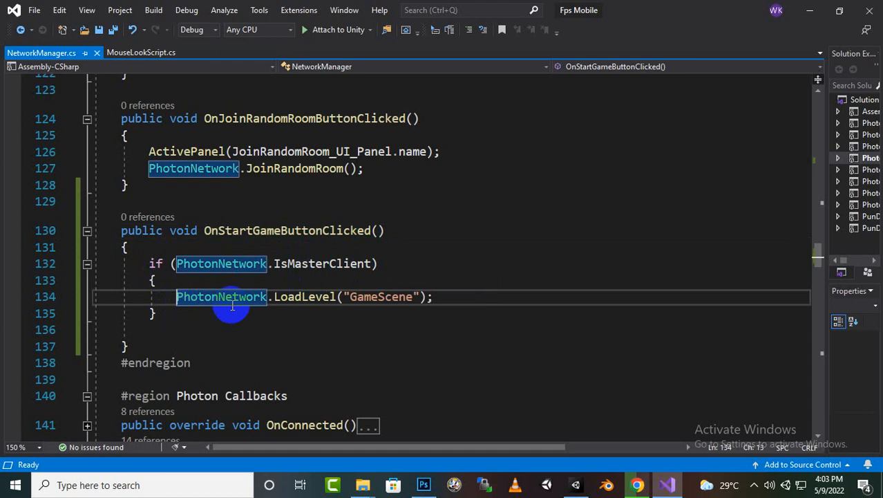
{"action": "left_click", "coordinate": [295, 298]}
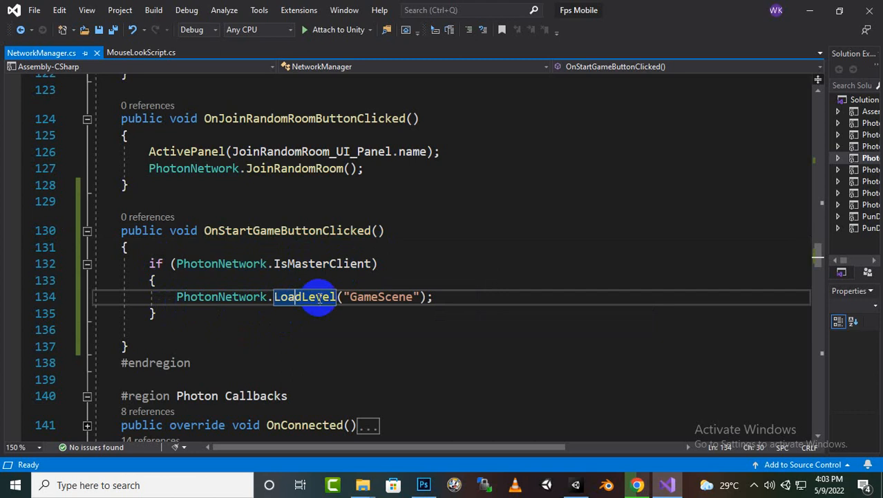
{"action": "left_click", "coordinate": [307, 329]}
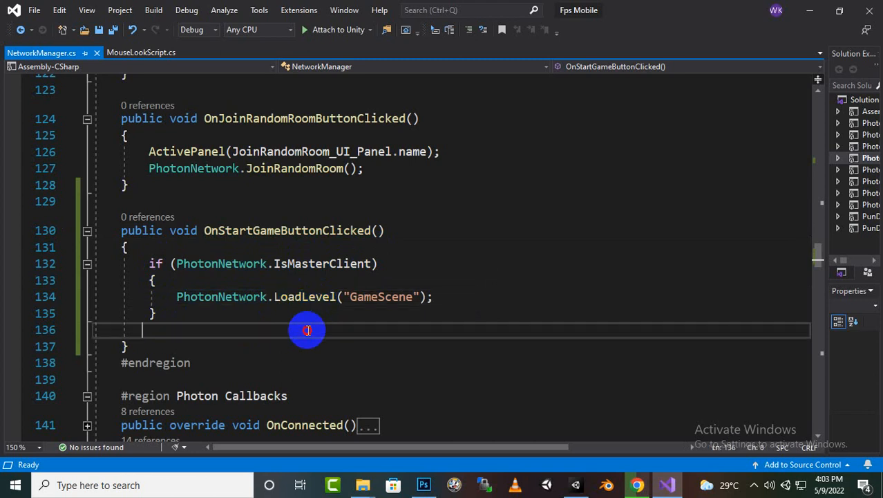
{"action": "left_click", "coordinate": [309, 280]}
{"action": "left_click", "coordinate": [309, 297]}
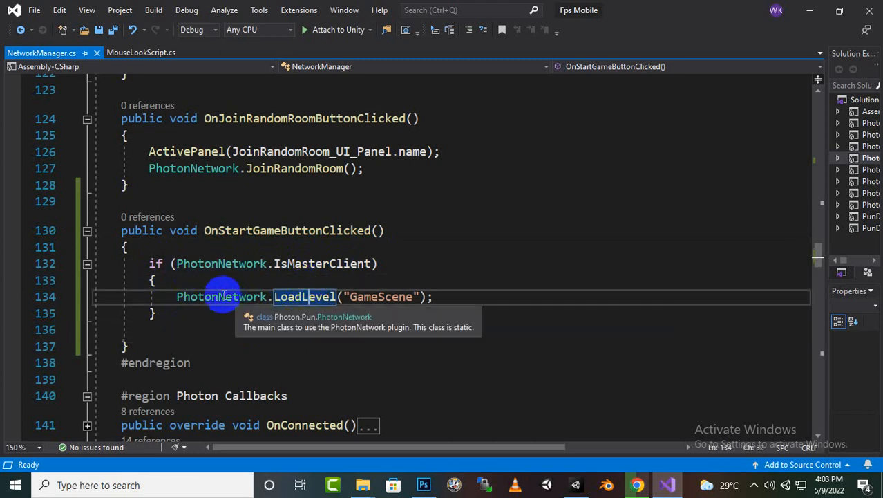
{"action": "left_click_drag", "start_coordinate": [177, 296], "coordinate": [434, 297]}
{"action": "left_click", "coordinate": [378, 309]}
{"action": "left_click", "coordinate": [218, 297]}
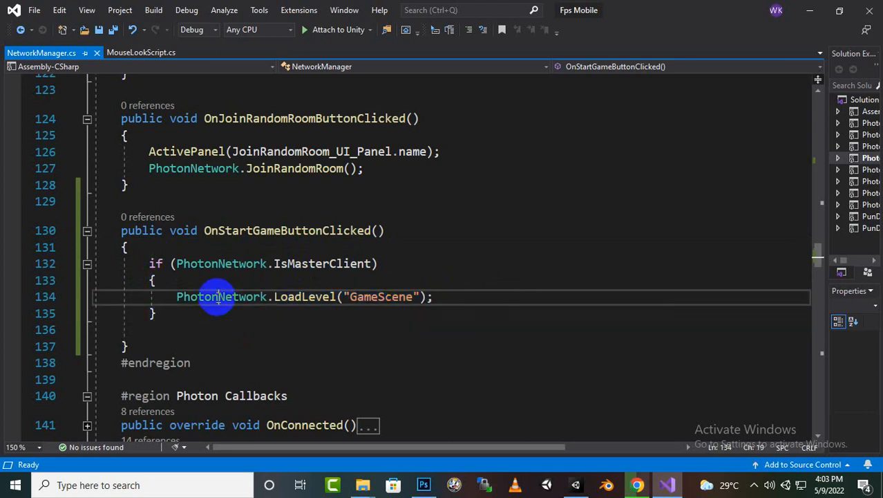
{"action": "left_click", "coordinate": [288, 296]}
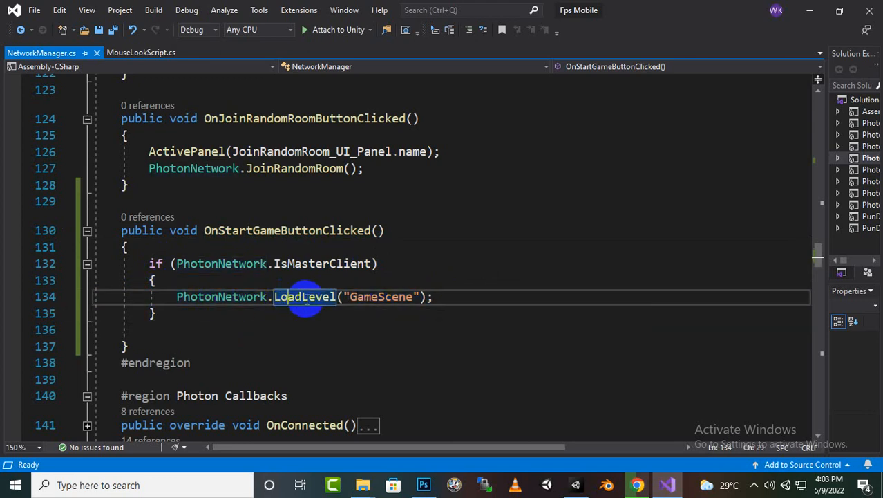
{"action": "left_click", "coordinate": [364, 296]}
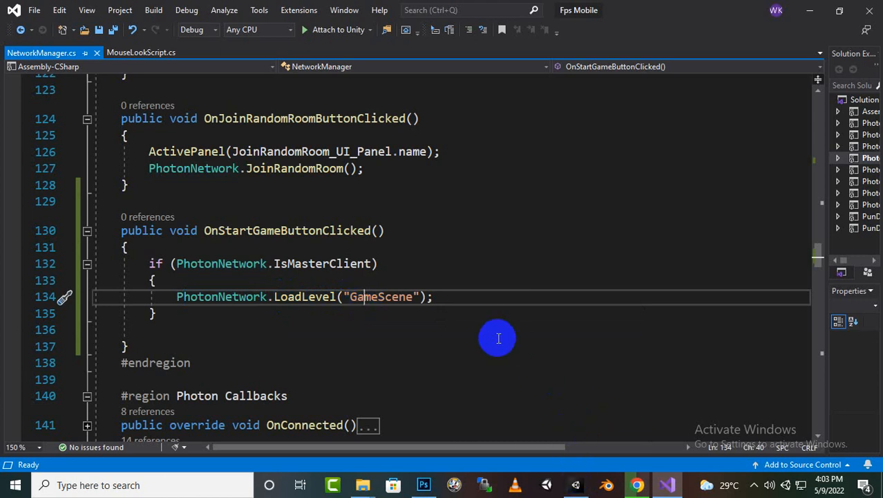
Switch to File Explorer and open the build folder inside Documents > Fps Mobile to check its contents.
{"action": "left_click", "coordinate": [754, 485]}
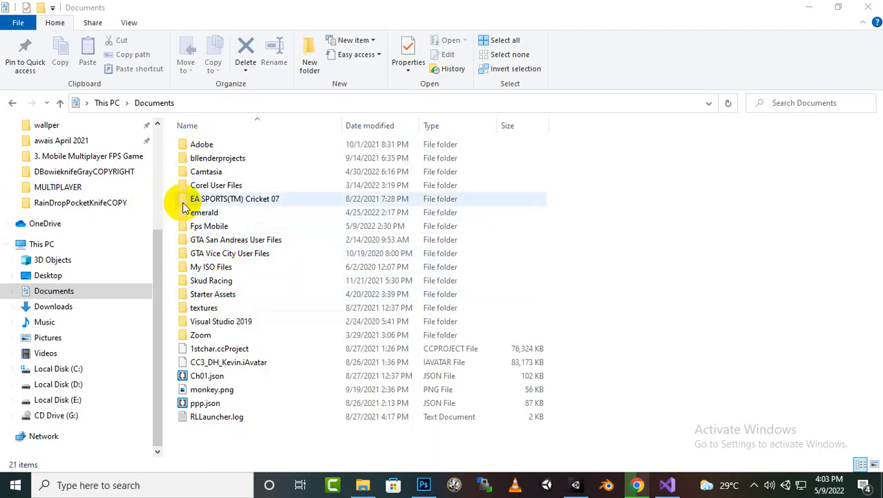
{"action": "double_click", "coordinate": [221, 226]}
{"action": "double_click", "coordinate": [200, 171]}
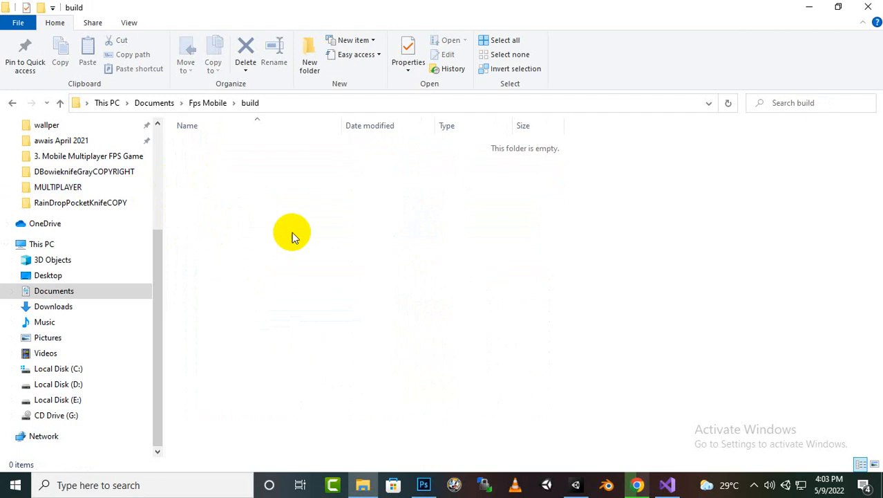
Switch to Unity and add GameScene from the Scenes folder to the build's scene list after LobbyScene.
{"action": "left_click", "coordinate": [575, 484]}
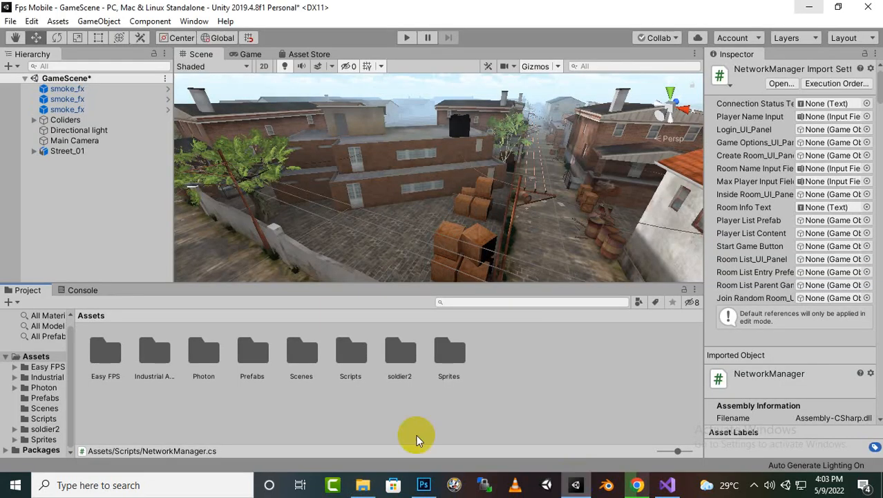
{"action": "double_click", "coordinate": [311, 353]}
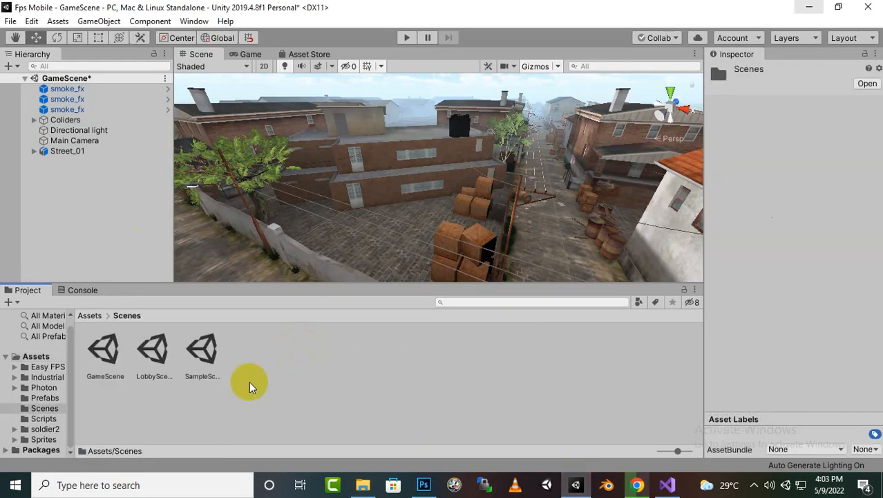
{"action": "left_click", "coordinate": [10, 21]}
{"action": "left_click", "coordinate": [31, 149]}
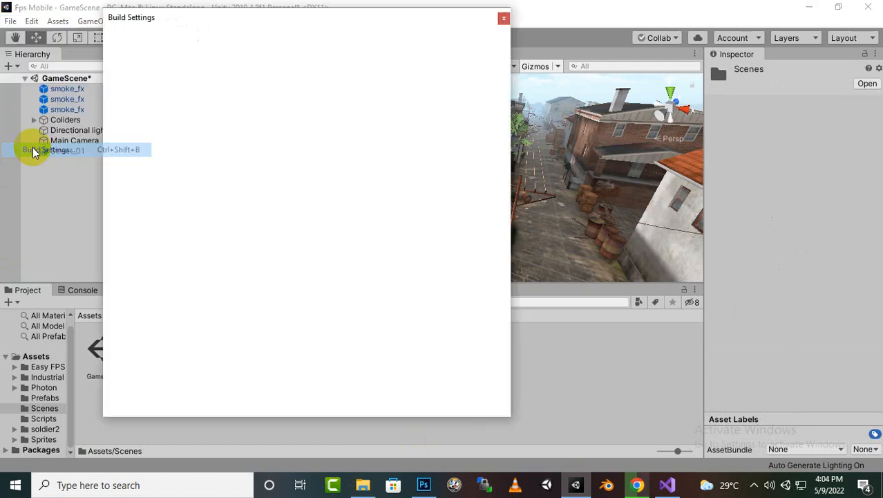
{"action": "left_click_drag", "start_coordinate": [282, 26], "coordinate": [652, 77]}
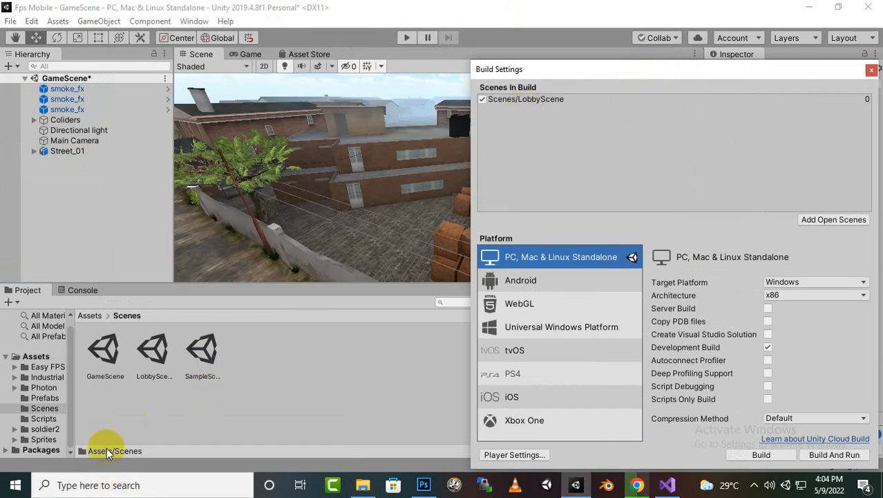
{"action": "left_click_drag", "start_coordinate": [117, 372], "coordinate": [542, 170]}
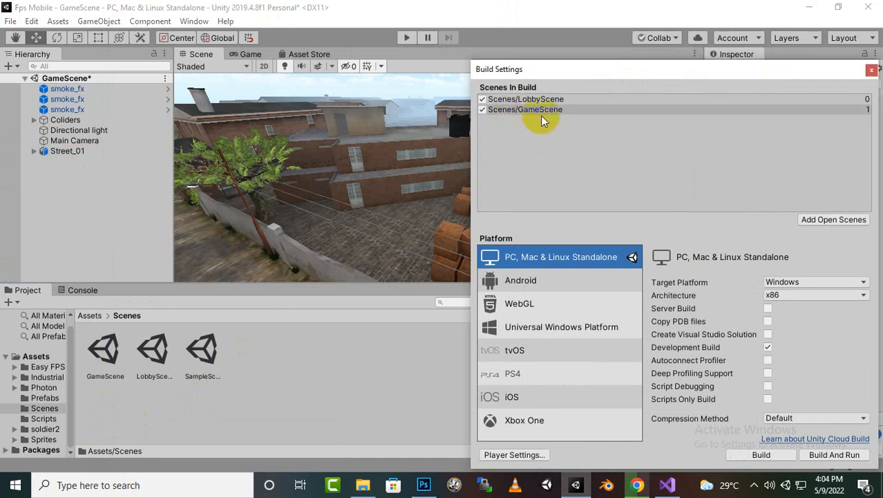
Switch to Visual Studio to check the scene name passed to LoadLevel, and return to Unity's build settings.
{"action": "left_click", "coordinate": [667, 485]}
{"action": "left_click", "coordinate": [380, 306]}
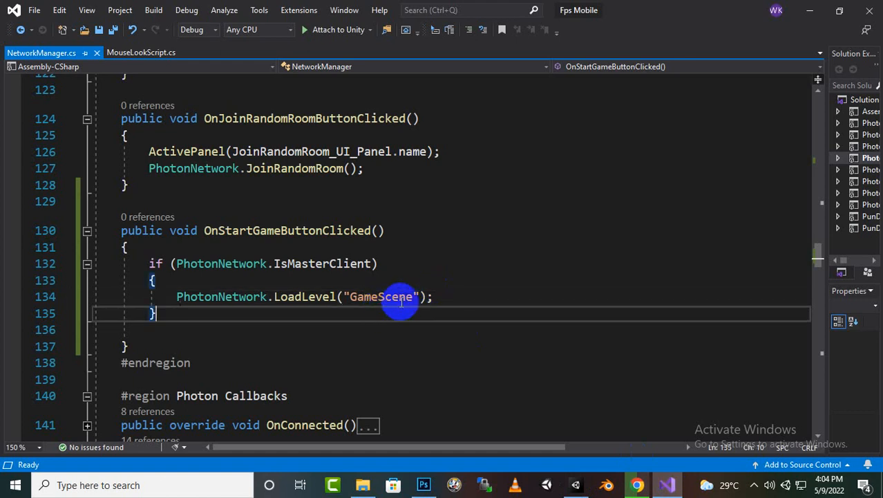
{"action": "left_click", "coordinate": [399, 302]}
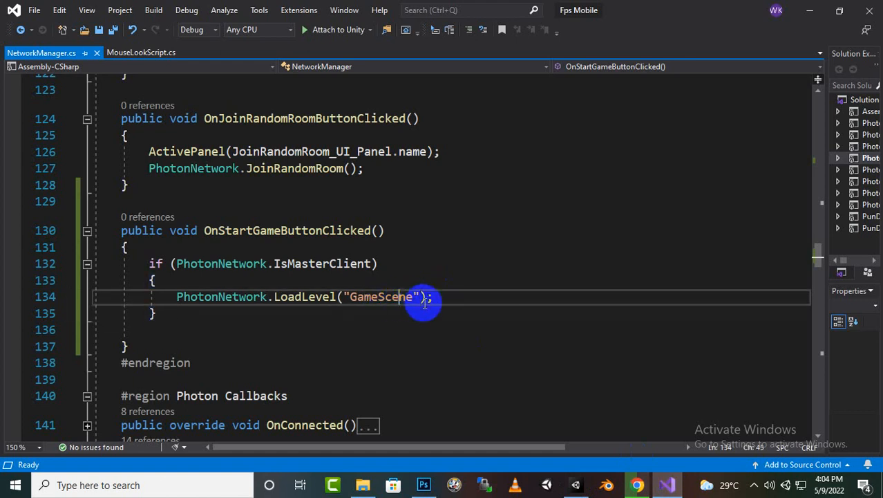
{"action": "left_click", "coordinate": [809, 10]}
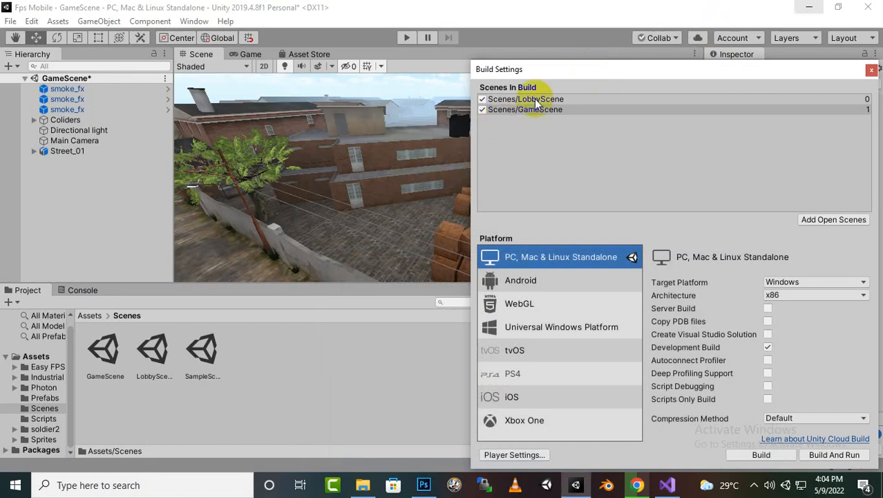
Review the standalone player's resolution and presentation settings, and close the project settings.
{"action": "left_click_drag", "start_coordinate": [565, 72], "coordinate": [375, 27]}
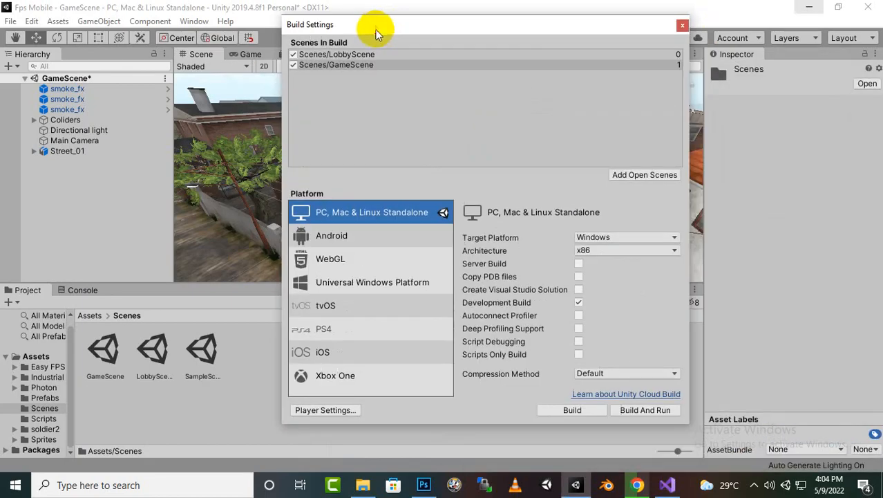
{"action": "left_click", "coordinate": [334, 414]}
{"action": "scroll", "coordinate": [582, 259], "scroll_direction": "down", "scroll_amount": 5}
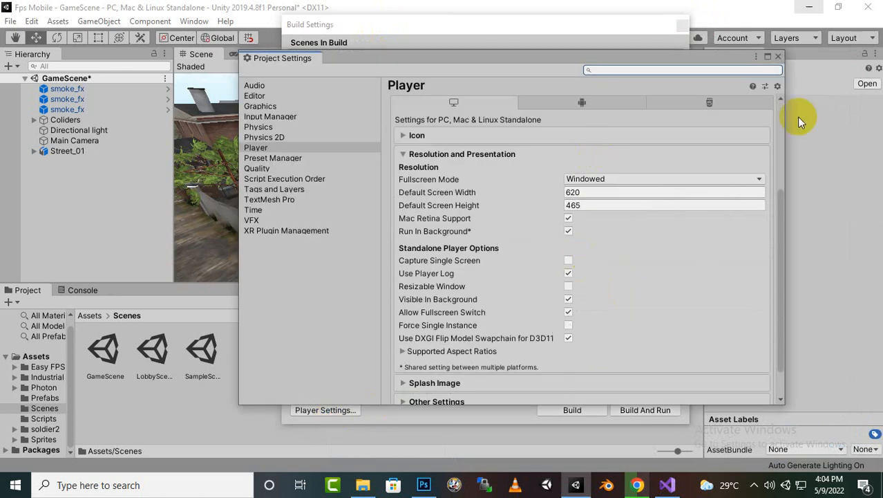
{"action": "left_click", "coordinate": [777, 57]}
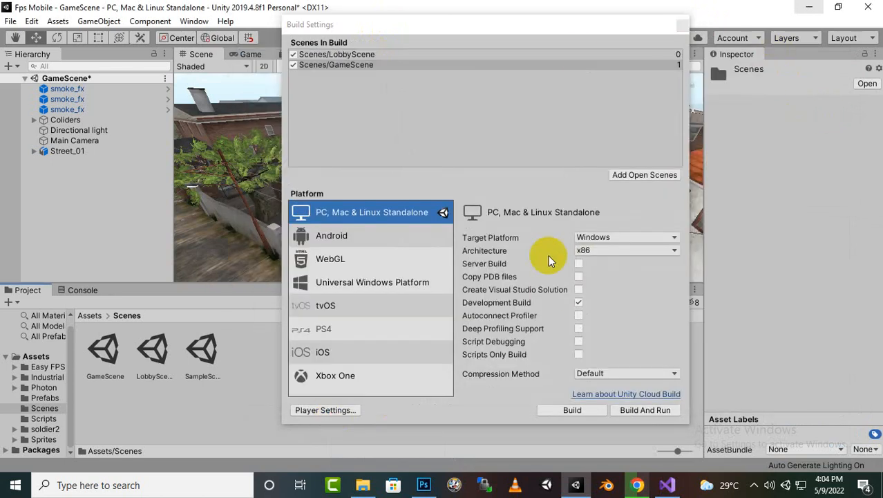
Build the PC standalone player into the project's build folder and close the build settings.
{"action": "left_click_drag", "start_coordinate": [580, 29], "coordinate": [536, 42]}
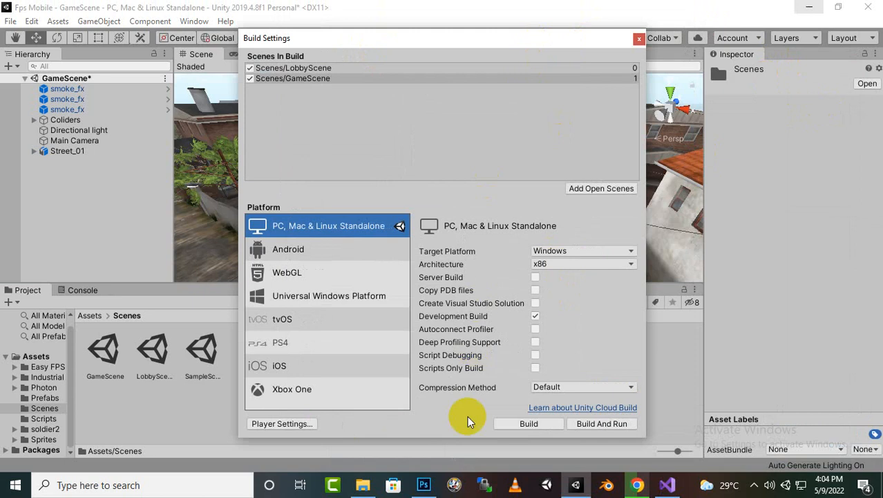
{"action": "left_click", "coordinate": [510, 424]}
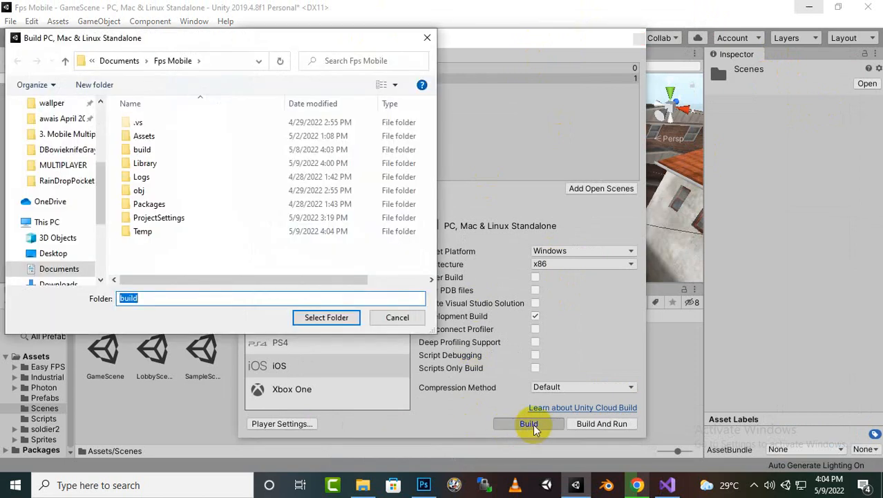
{"action": "double_click", "coordinate": [140, 149]}
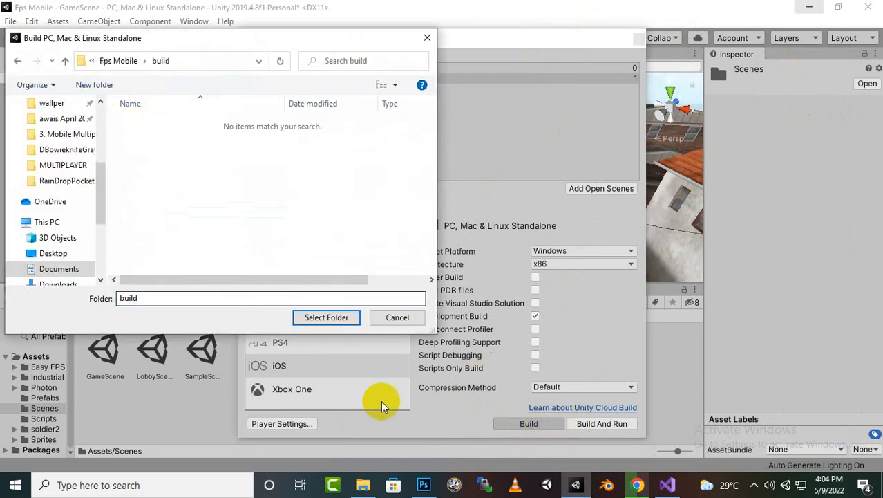
{"action": "left_click", "coordinate": [339, 320]}
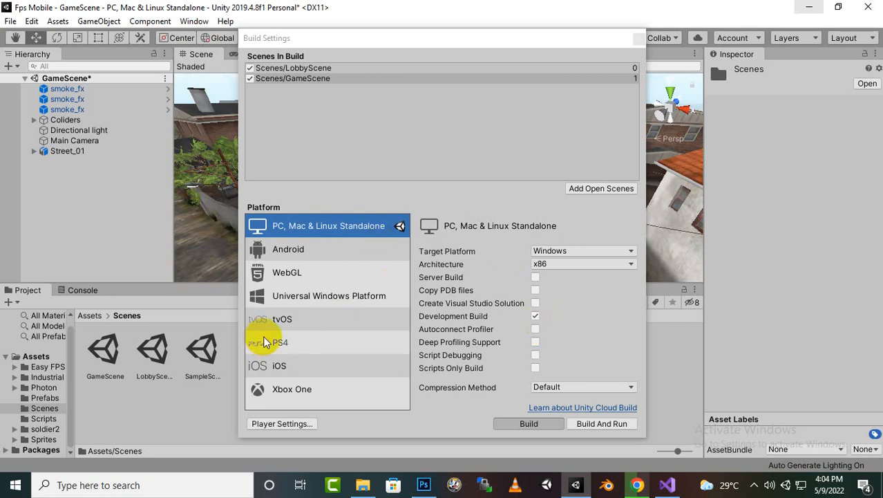
{"action": "left_click", "coordinate": [754, 486]}
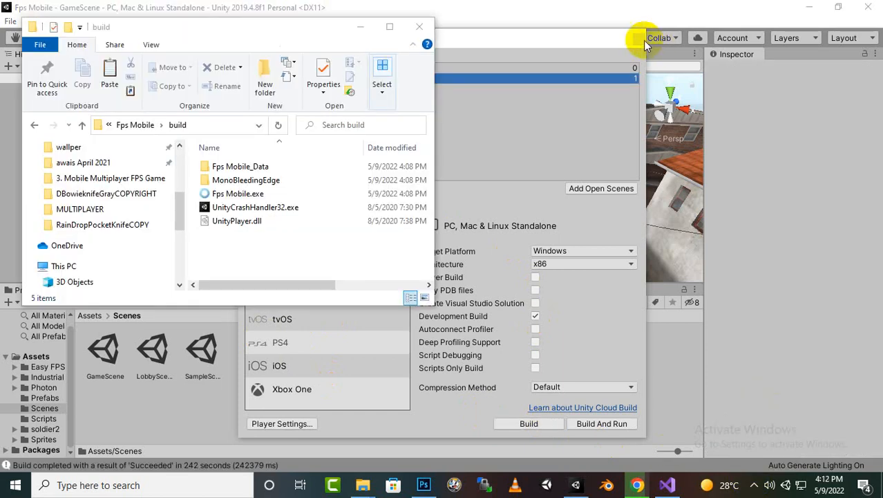
{"action": "left_click", "coordinate": [644, 40]}
{"action": "left_click", "coordinate": [639, 38]}
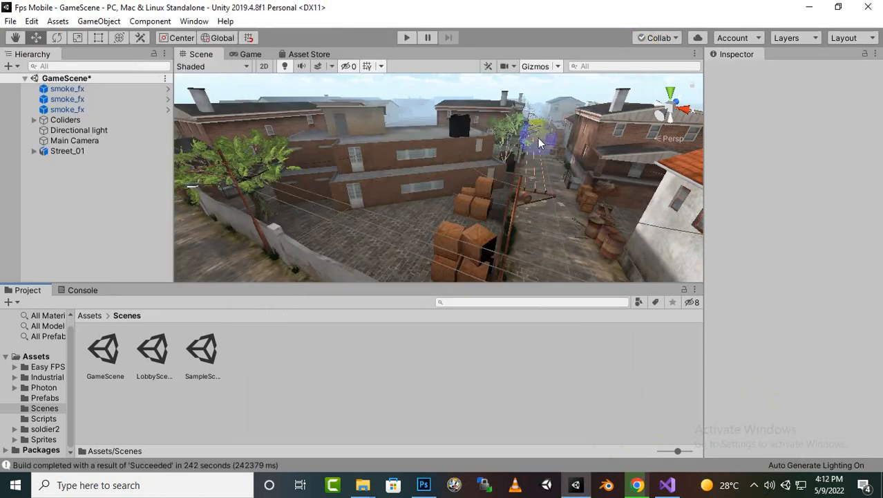
Open LobbyScene from the Scenes folder, saving the changes made in GameScene.
{"action": "left_click", "coordinate": [199, 354]}
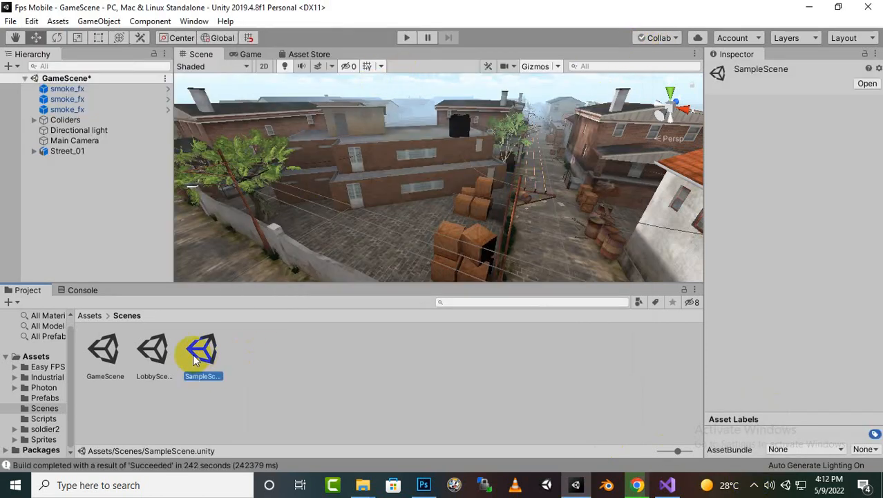
{"action": "double_click", "coordinate": [151, 353]}
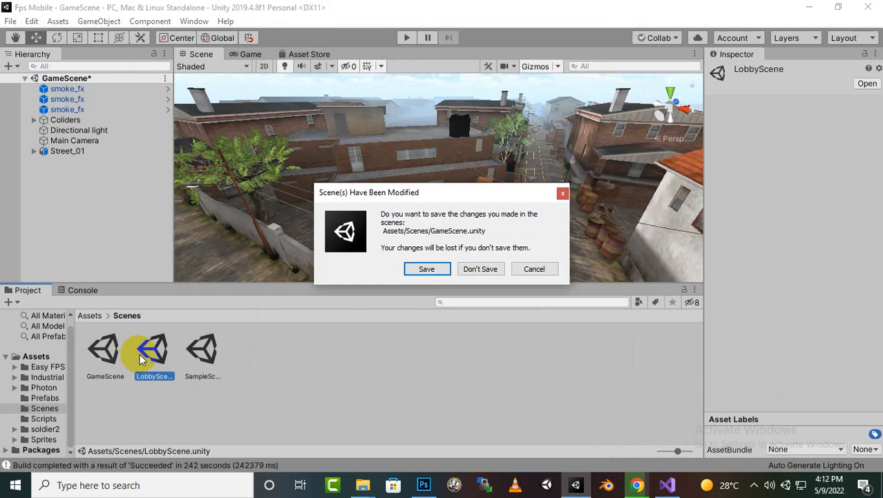
{"action": "left_click", "coordinate": [414, 270]}
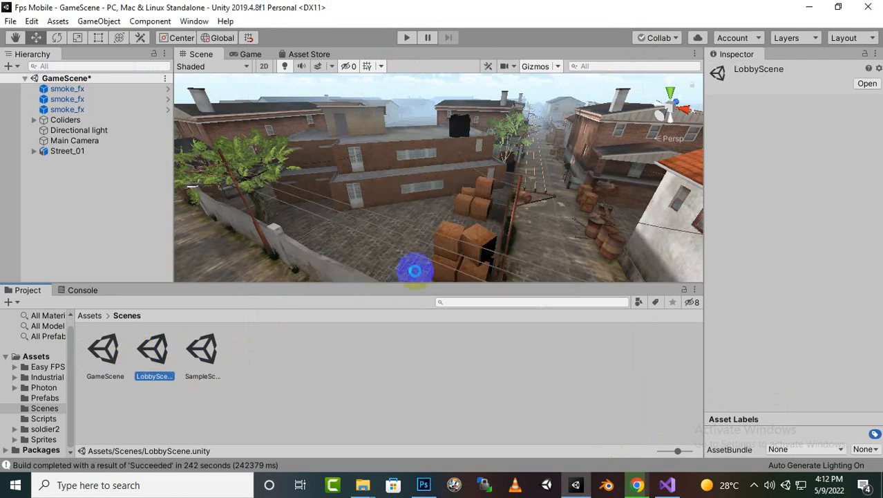
Run LobbyScene in play mode and launch Fps Mobile.exe from the build folder.
{"action": "left_click", "coordinate": [408, 37]}
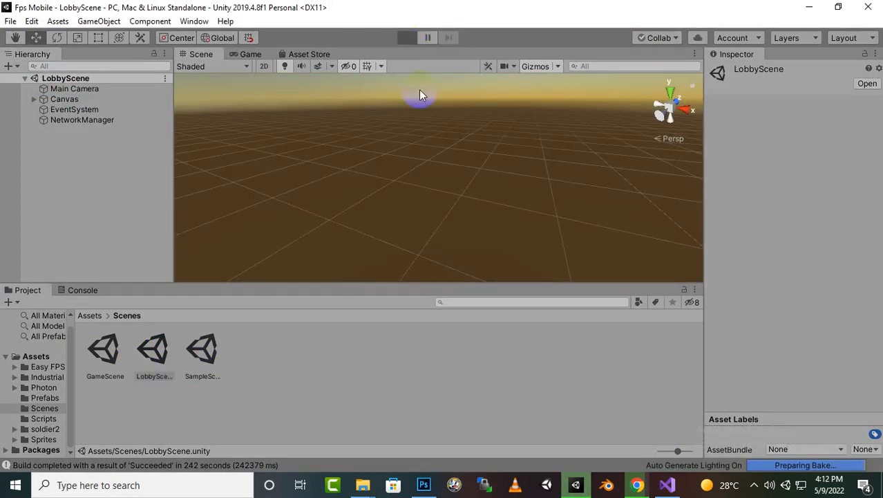
{"action": "left_click", "coordinate": [367, 484]}
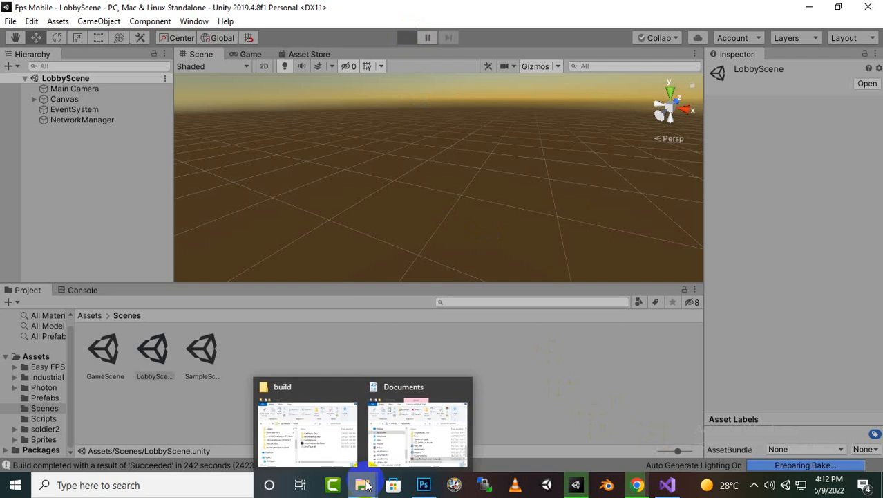
{"action": "left_click", "coordinate": [315, 381]}
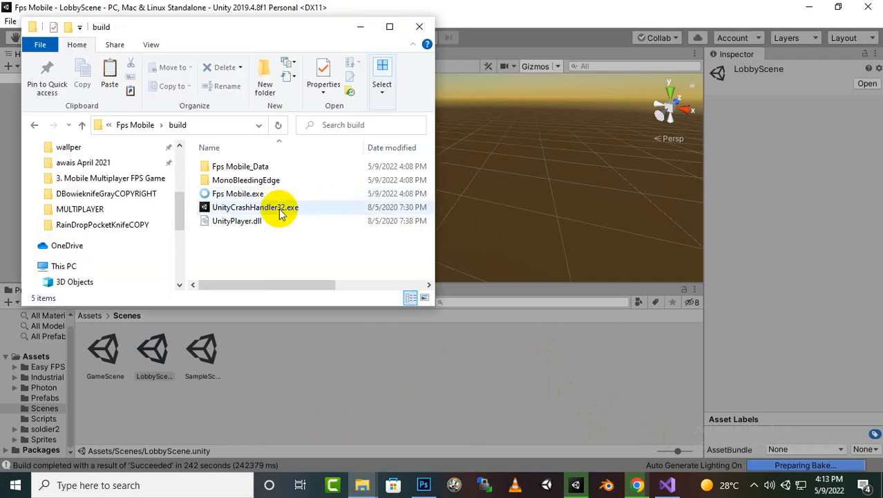
{"action": "left_click", "coordinate": [270, 196]}
{"action": "double_click", "coordinate": [269, 196]}
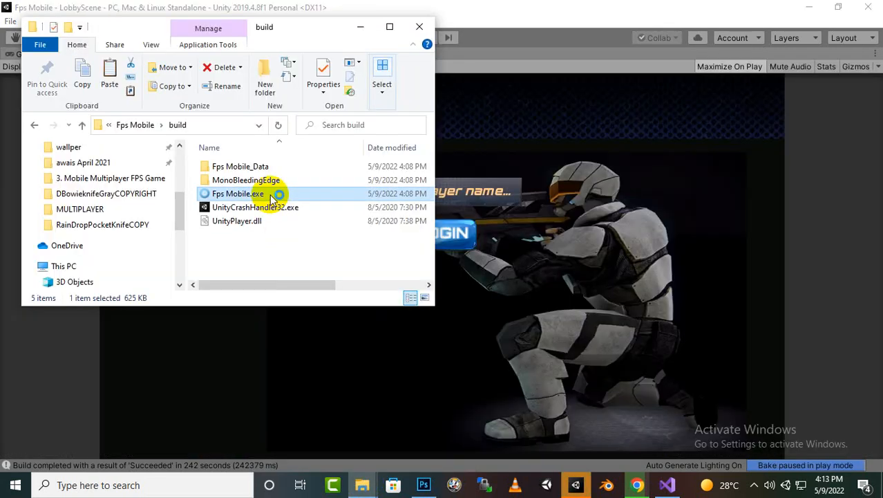
Allow Fps Mobile through the Windows firewall and move the built player's window beside the editor's login screen.
{"action": "left_click", "coordinate": [492, 197]}
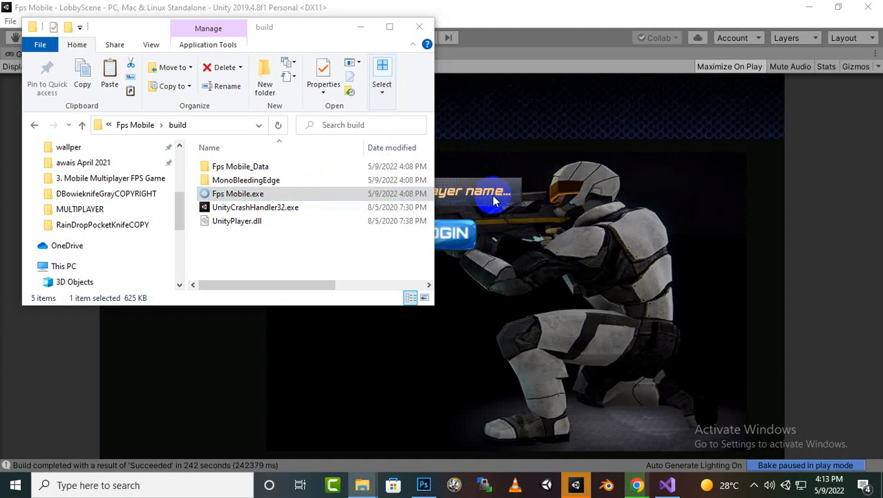
{"action": "left_click", "coordinate": [364, 31]}
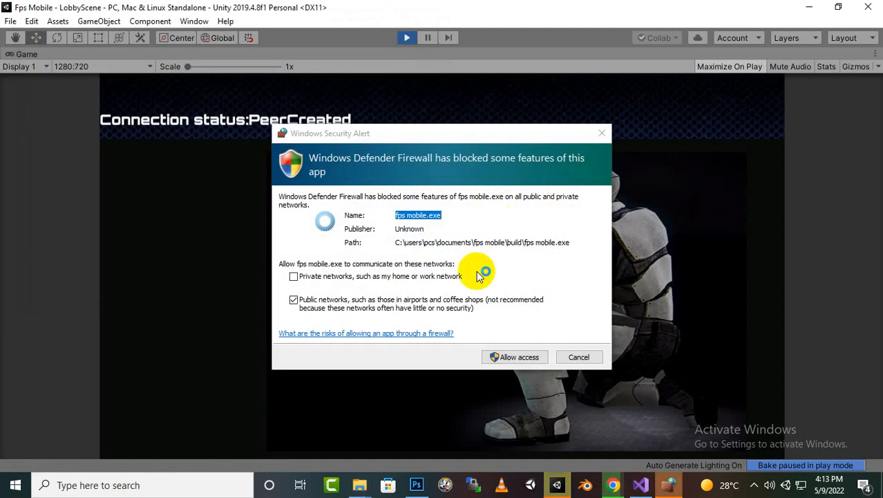
{"action": "left_click", "coordinate": [506, 356]}
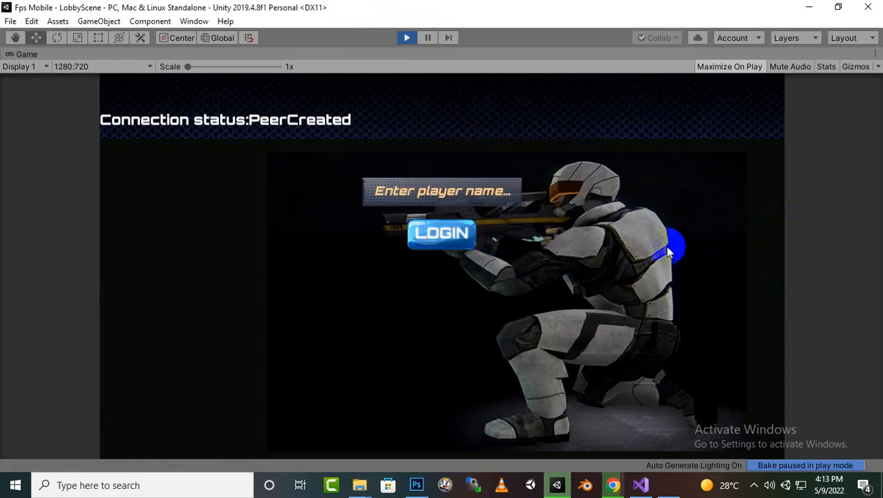
{"action": "left_click", "coordinate": [669, 484]}
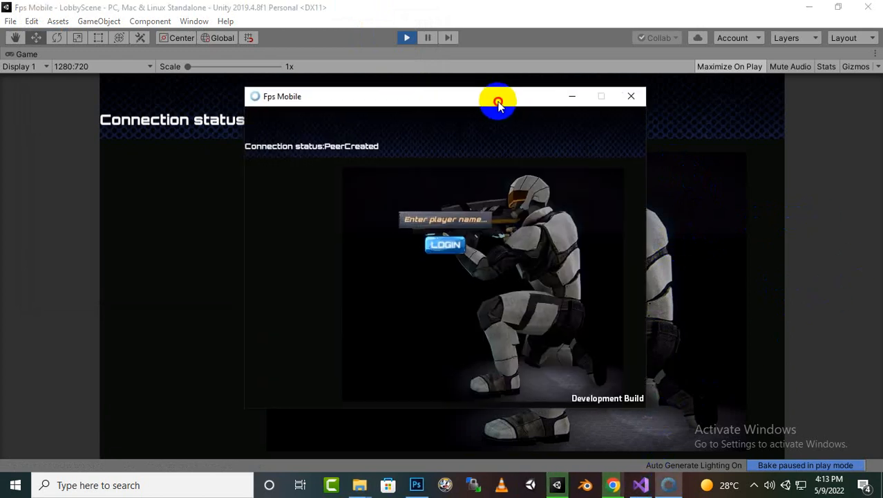
{"action": "left_click_drag", "start_coordinate": [499, 103], "coordinate": [733, 152]}
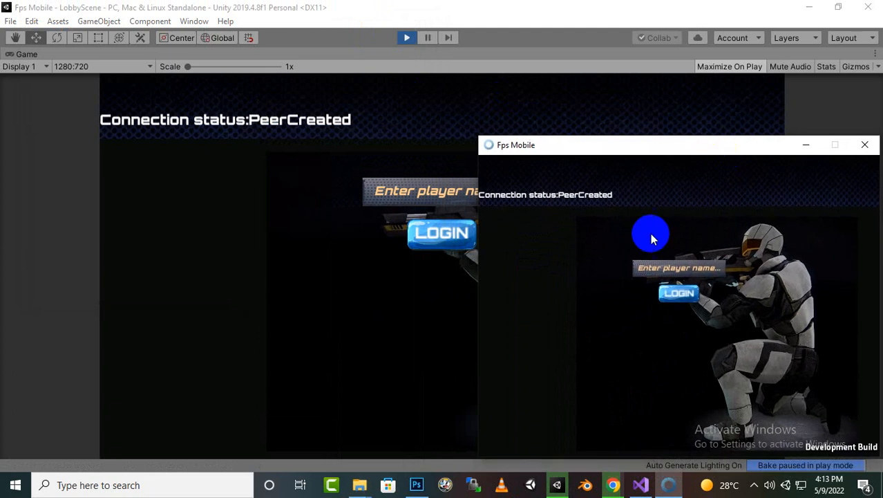
Log in to the built game with a player name and join a random room.
{"action": "left_click", "coordinate": [650, 269]}
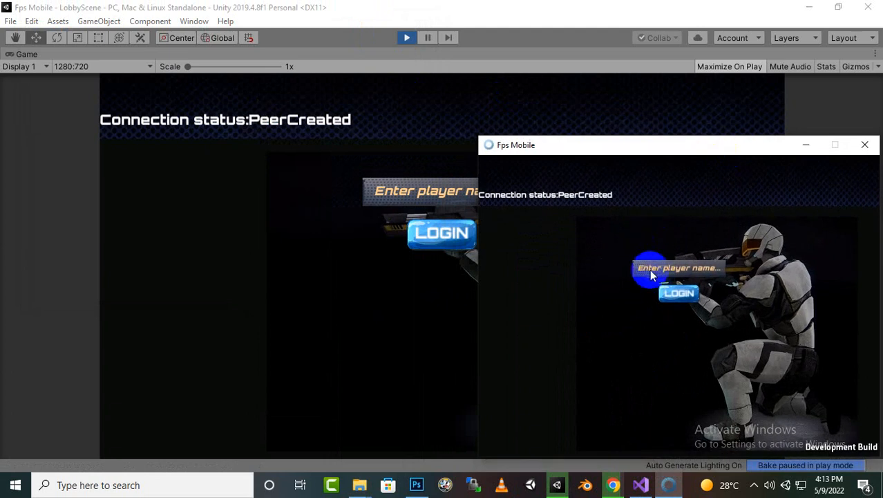
{"action": "type", "text": "ali"}
{"action": "left_click", "coordinate": [667, 293]}
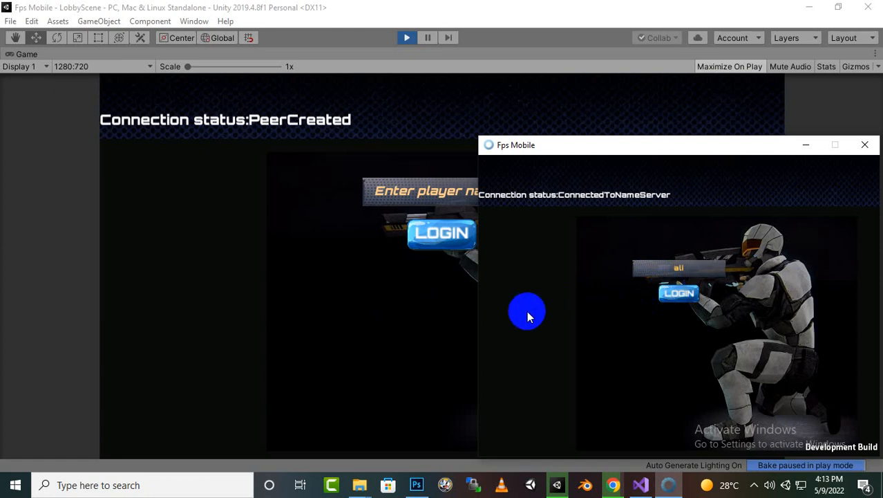
{"action": "left_click_drag", "start_coordinate": [659, 140], "coordinate": [653, 116]}
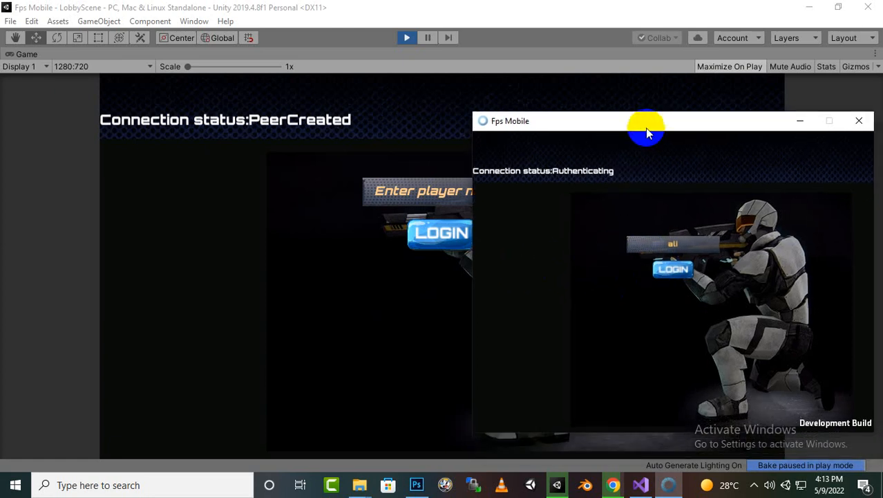
{"action": "left_click", "coordinate": [556, 276]}
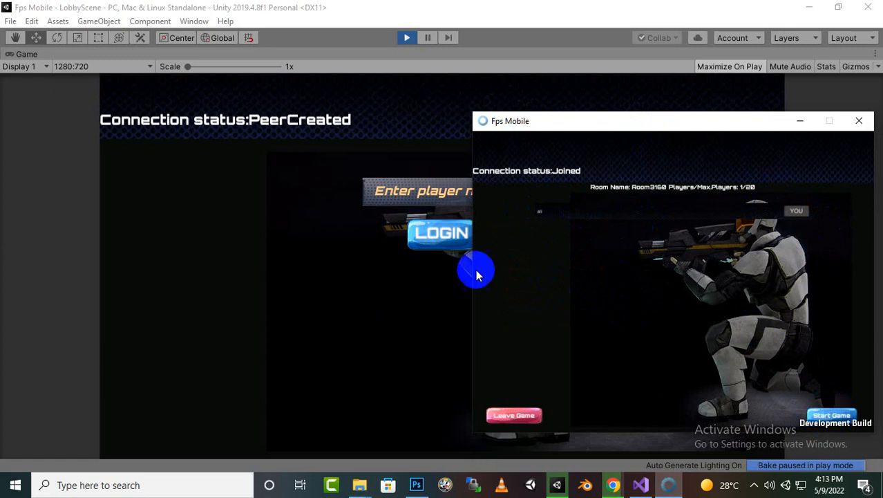
Log in with a second player name in the editor's game and join the host's room from the room list.
{"action": "left_click", "coordinate": [424, 185]}
{"action": "type", "text": "babar"}
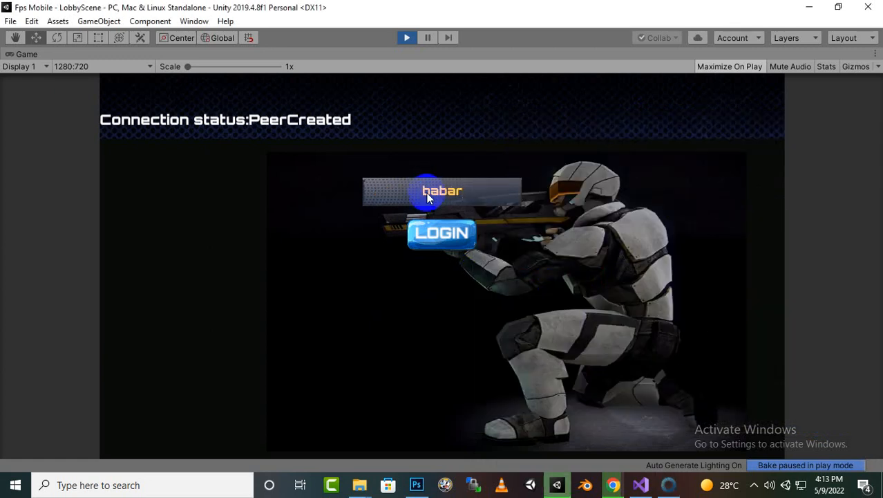
{"action": "left_click", "coordinate": [428, 233]}
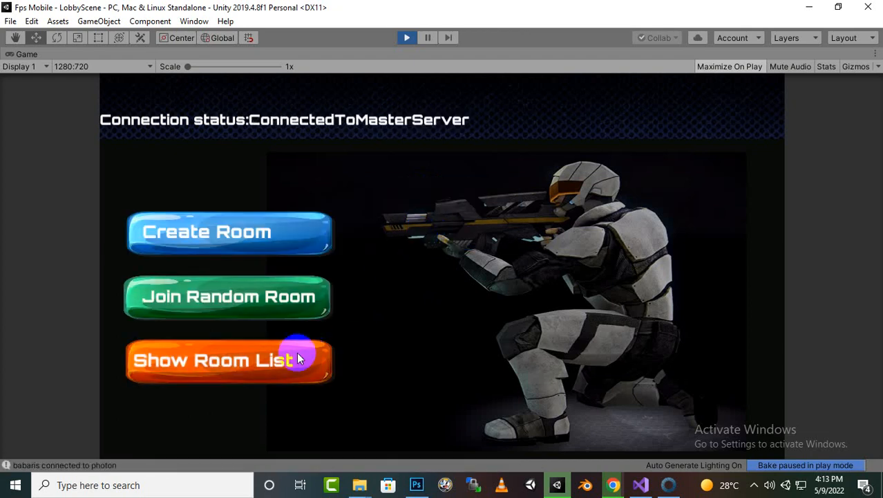
{"action": "left_click", "coordinate": [288, 360]}
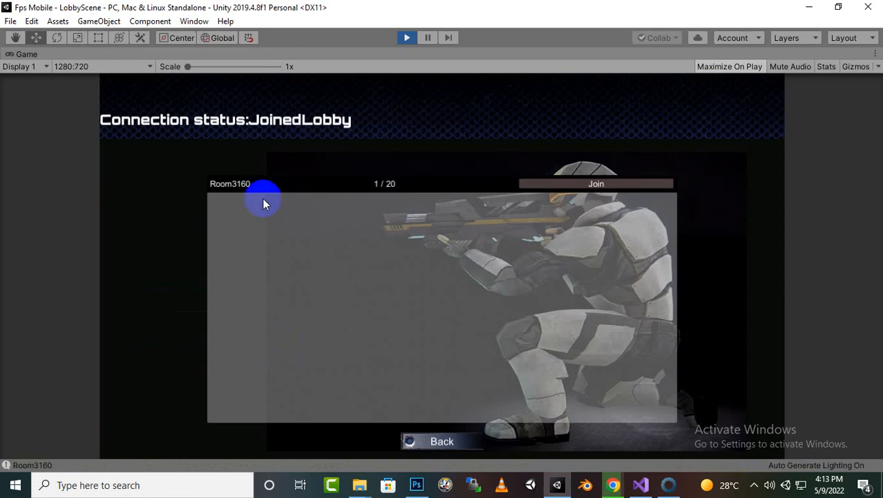
{"action": "left_click", "coordinate": [572, 187]}
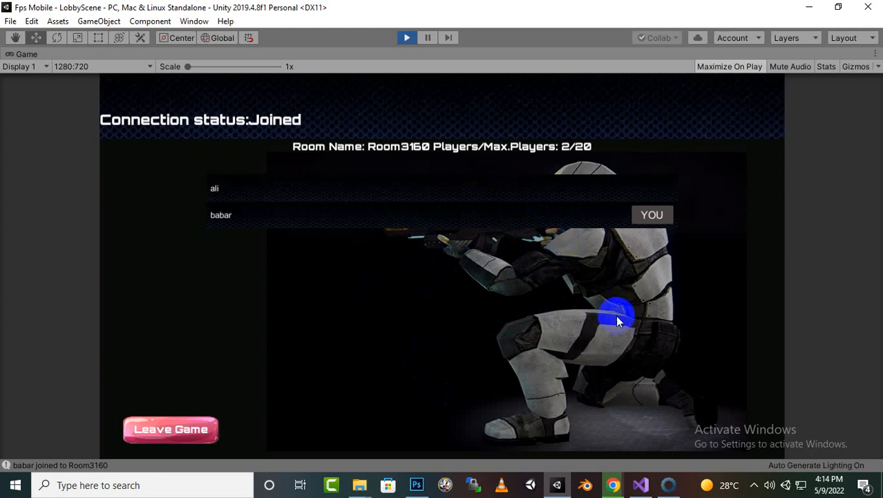
Try to start the game from the host's room in the built player, and end both running instances.
{"action": "left_click", "coordinate": [669, 483]}
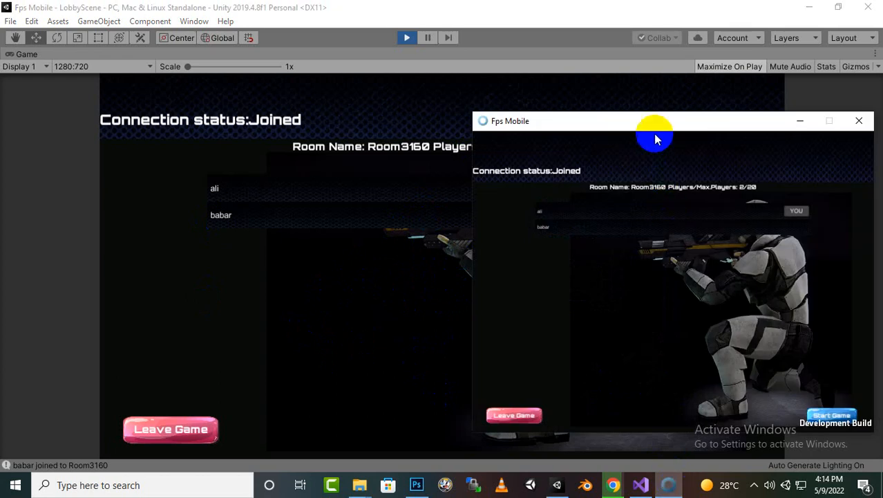
{"action": "left_click_drag", "start_coordinate": [652, 124], "coordinate": [604, 116]}
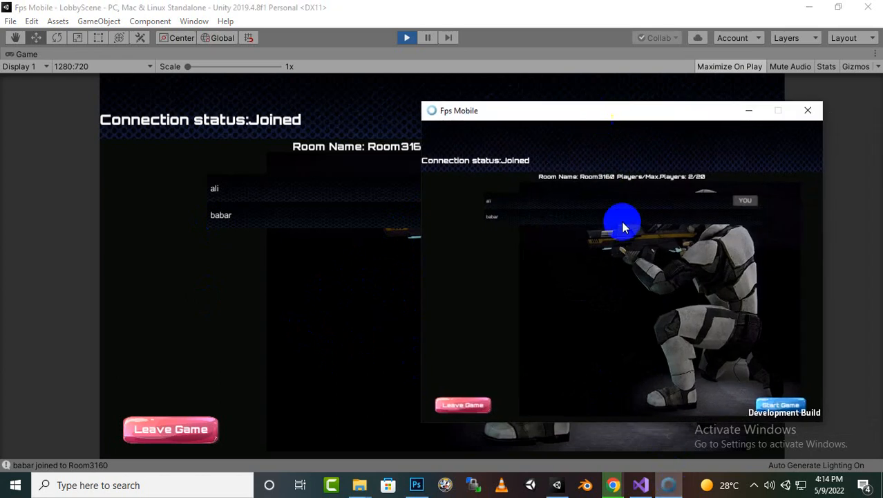
{"action": "left_click", "coordinate": [772, 405]}
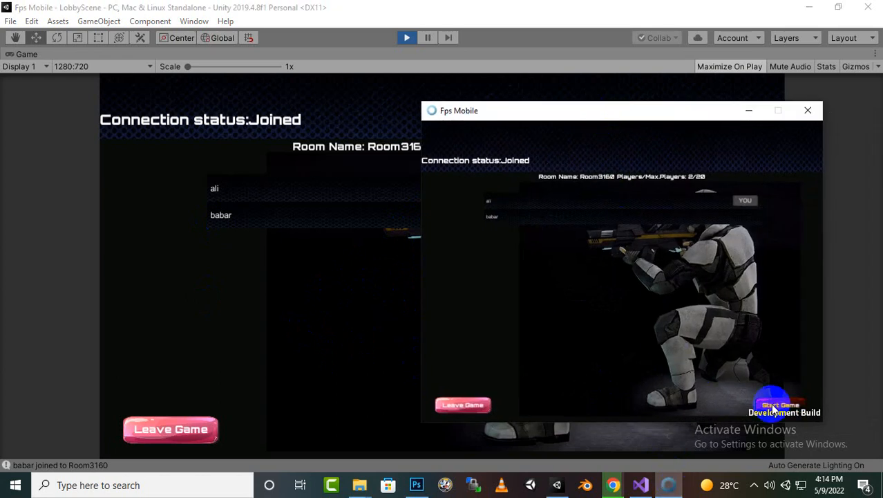
{"action": "left_click", "coordinate": [808, 111]}
{"action": "left_click", "coordinate": [408, 37]}
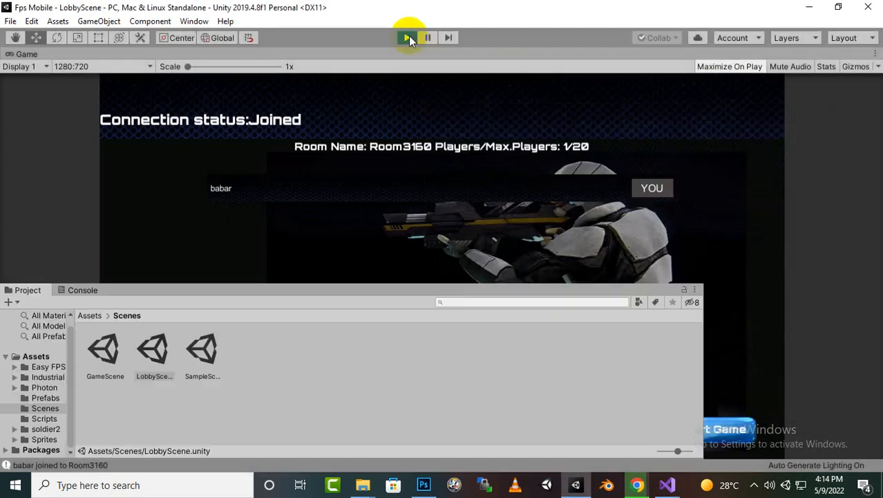
Assign NetworkManager as the On Click target of StartGameButton inside InsideRoomPanel.
{"action": "left_click", "coordinate": [33, 100]}
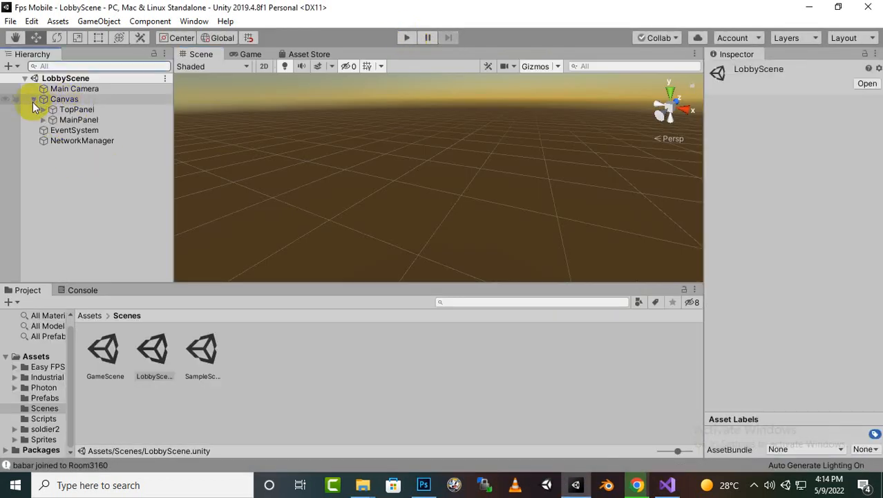
{"action": "left_click", "coordinate": [41, 120]}
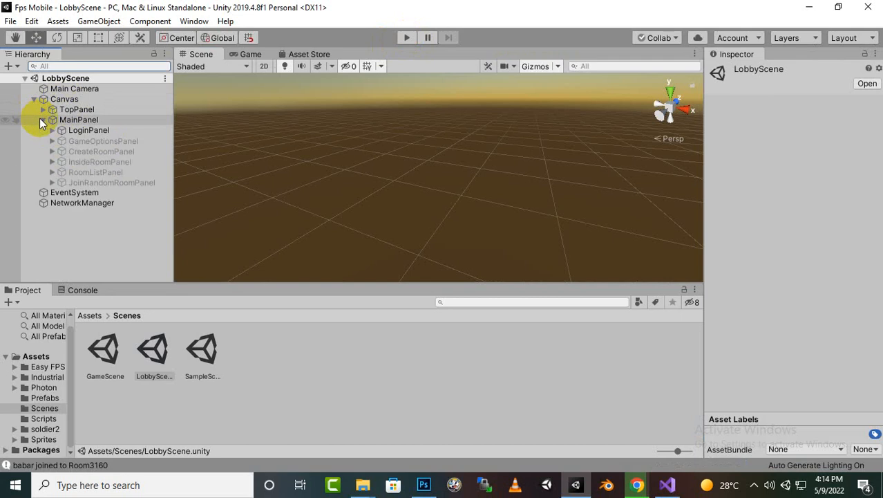
{"action": "left_click", "coordinate": [52, 161]}
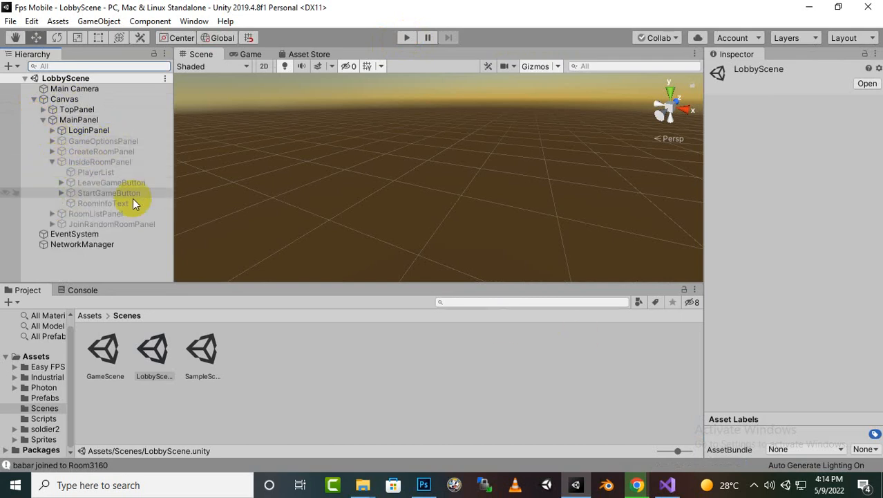
{"action": "left_click", "coordinate": [113, 194]}
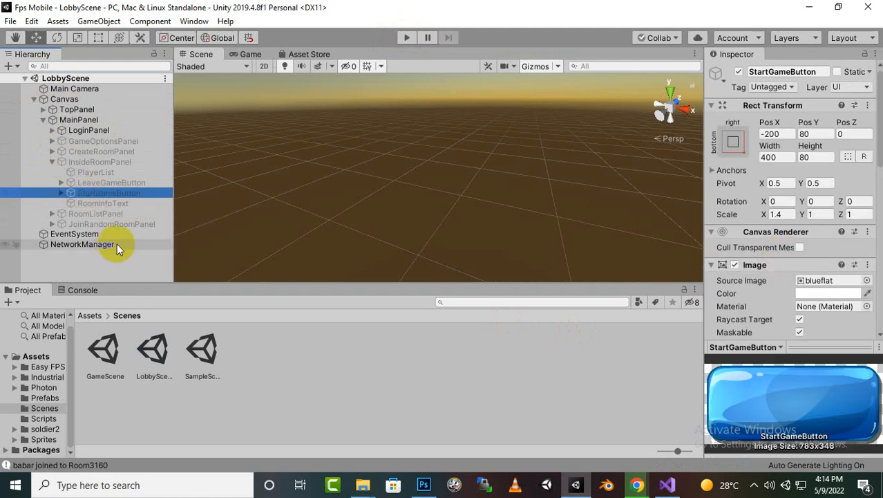
{"action": "scroll", "coordinate": [443, 242], "scroll_direction": "down", "scroll_amount": 3}
{"action": "scroll", "coordinate": [872, 238], "scroll_direction": "down", "scroll_amount": 10}
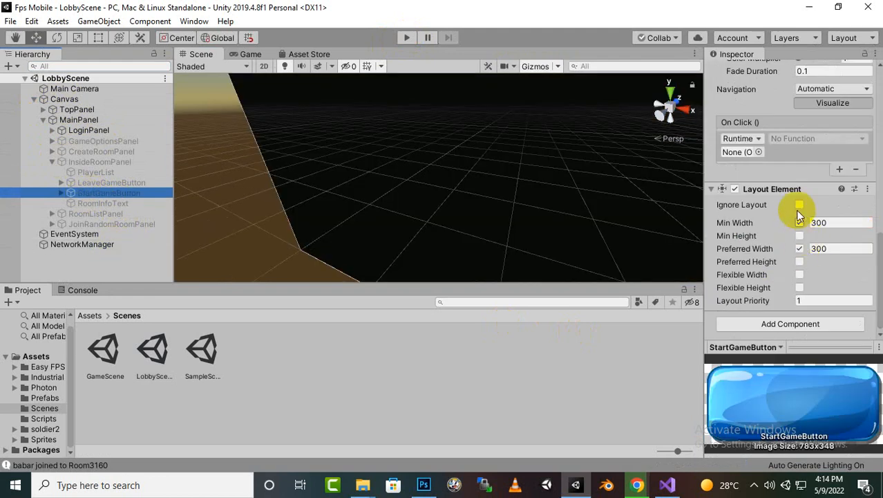
{"action": "left_click_drag", "start_coordinate": [116, 244], "coordinate": [745, 152]}
Set StartGameButton's On Click function to NetworkManager's OnStartGameButtonClicked and save LobbyScene.
{"action": "left_click", "coordinate": [819, 138]}
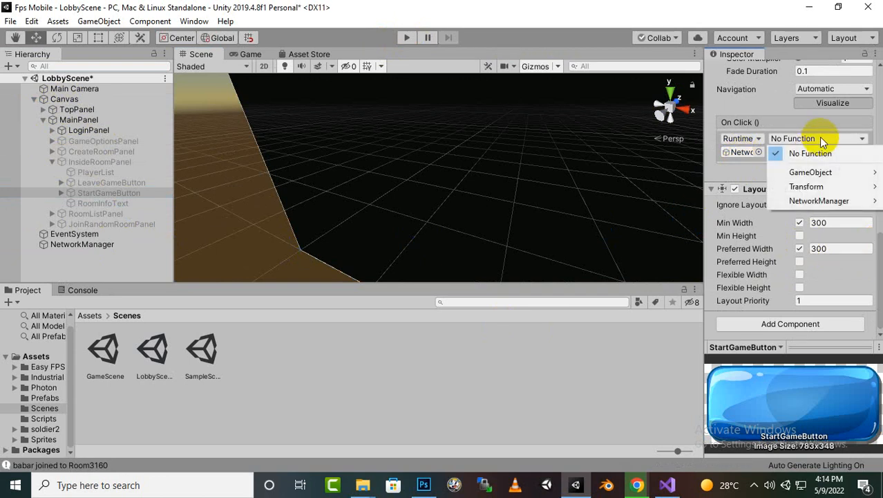
{"action": "mouse_move", "coordinate": [826, 206]}
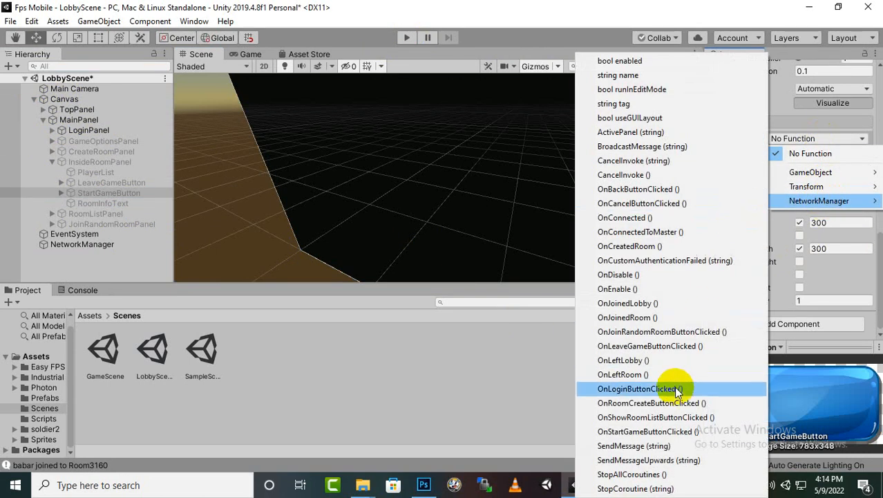
{"action": "left_click", "coordinate": [660, 432]}
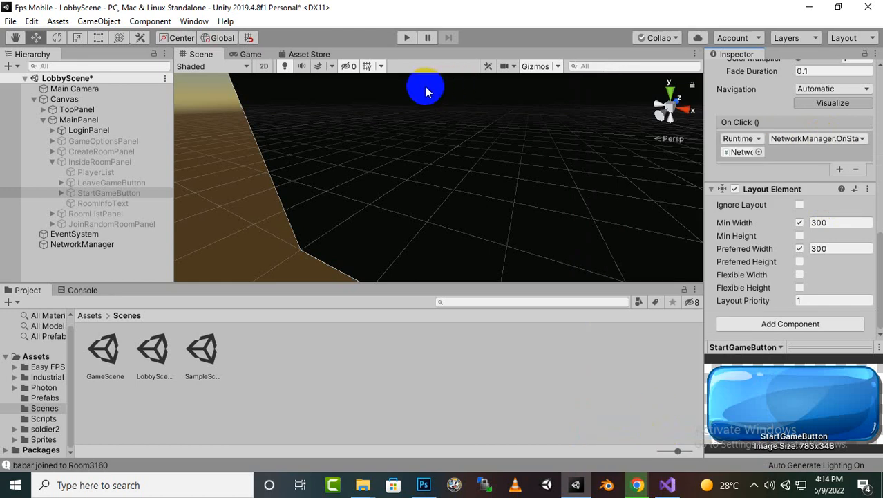
{"action": "key", "text": "ctrl+s"}
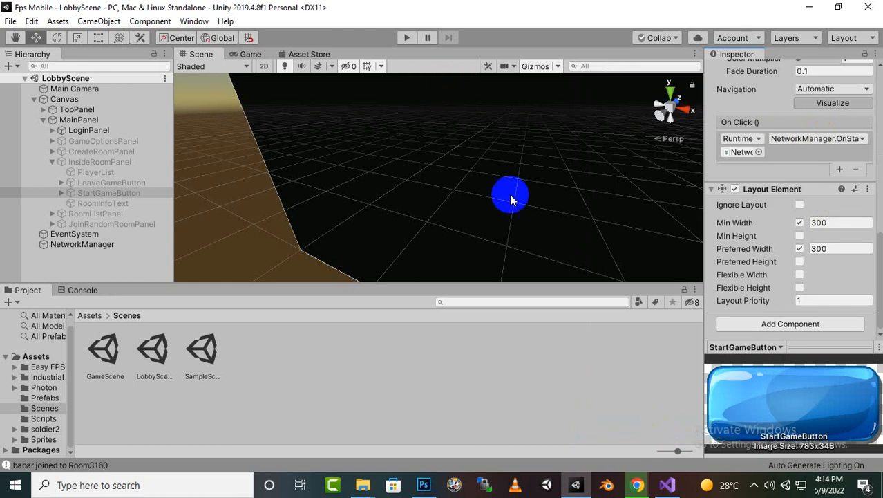
{"action": "left_click", "coordinate": [754, 486]}
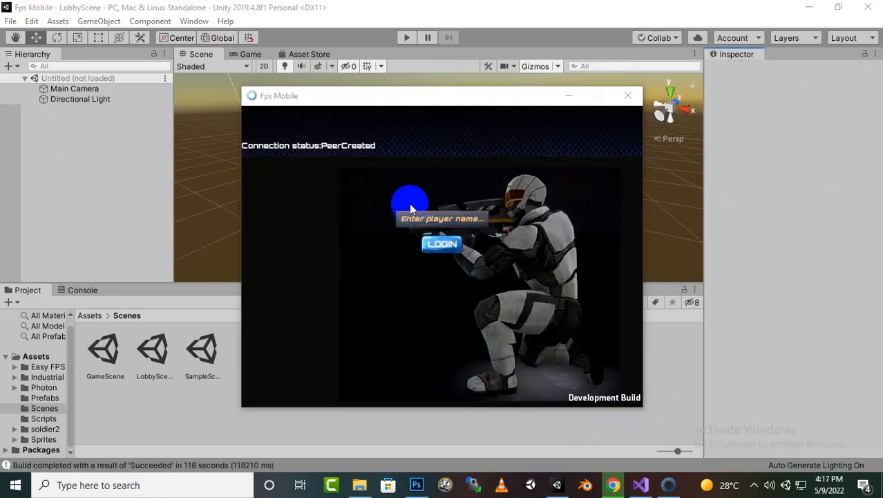
Run LobbyScene in the editor alongside the built player, and log in with a player name in the built player.
{"action": "left_click_drag", "start_coordinate": [484, 92], "coordinate": [688, 130]}
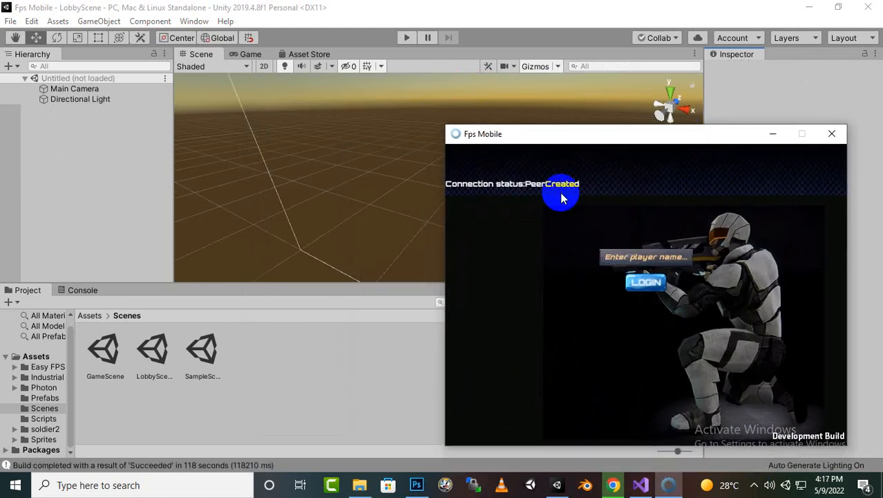
{"action": "left_click", "coordinate": [405, 38]}
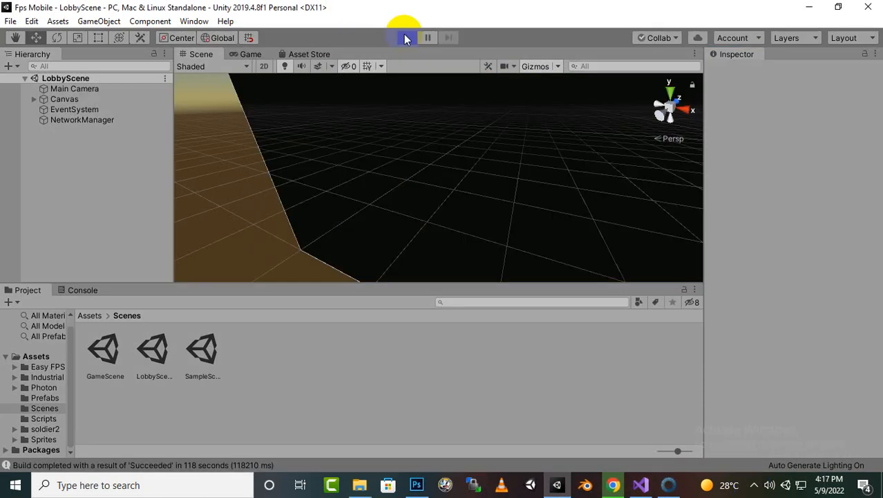
{"action": "left_click", "coordinate": [668, 484]}
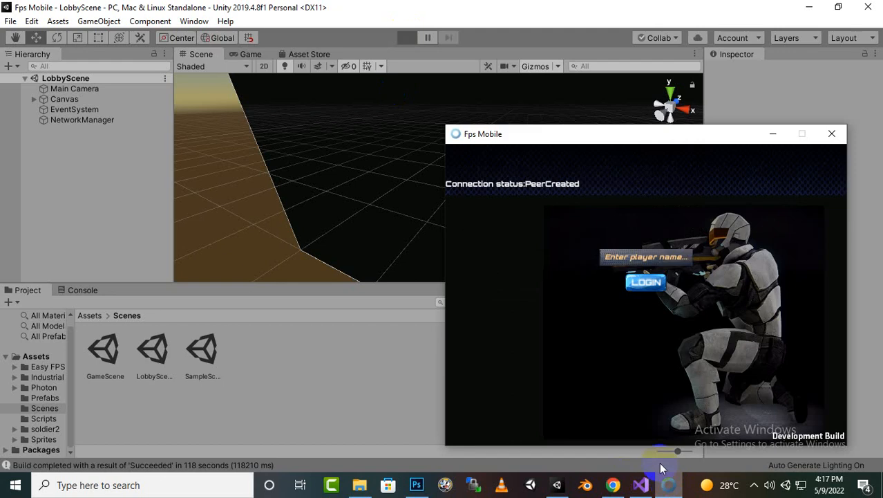
{"action": "left_click", "coordinate": [644, 257]}
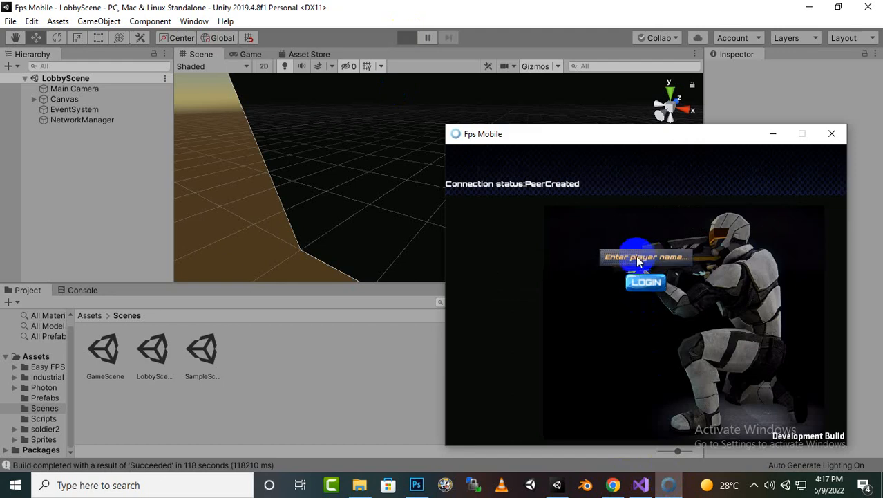
{"action": "type", "text": "Kunal"}
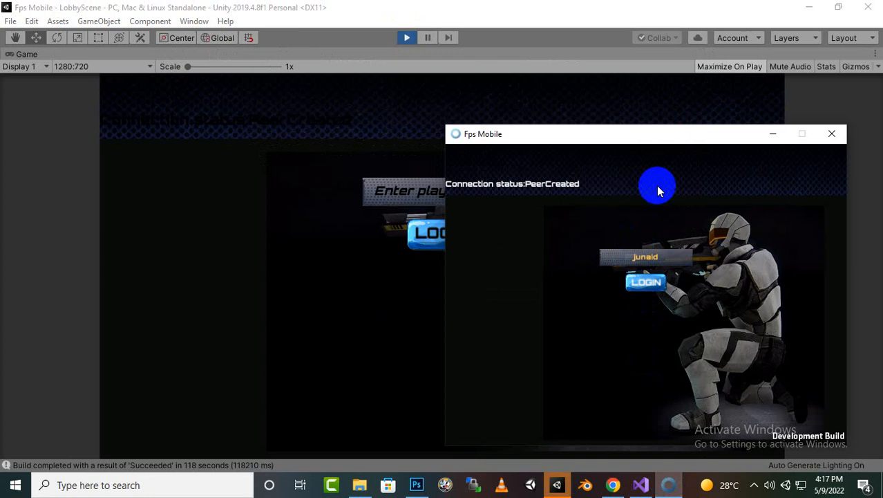
{"action": "left_click", "coordinate": [644, 283]}
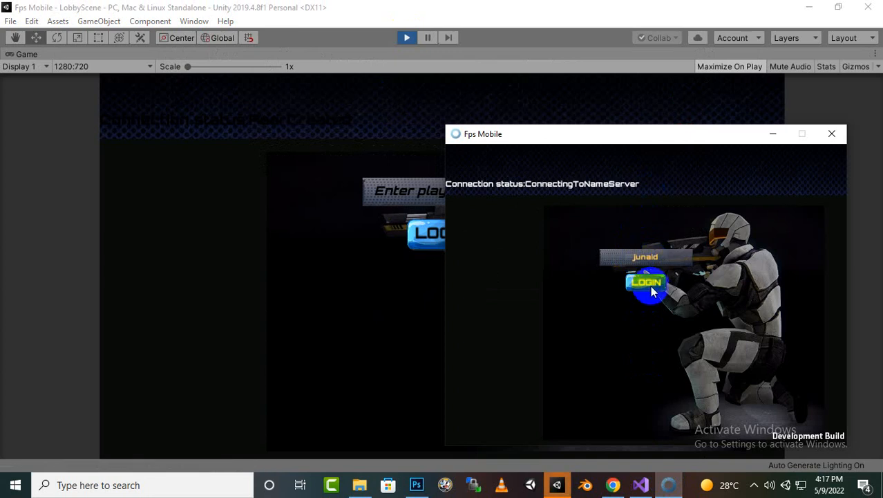
Log in to the editor's running game with a different player name.
{"action": "left_click", "coordinate": [424, 196]}
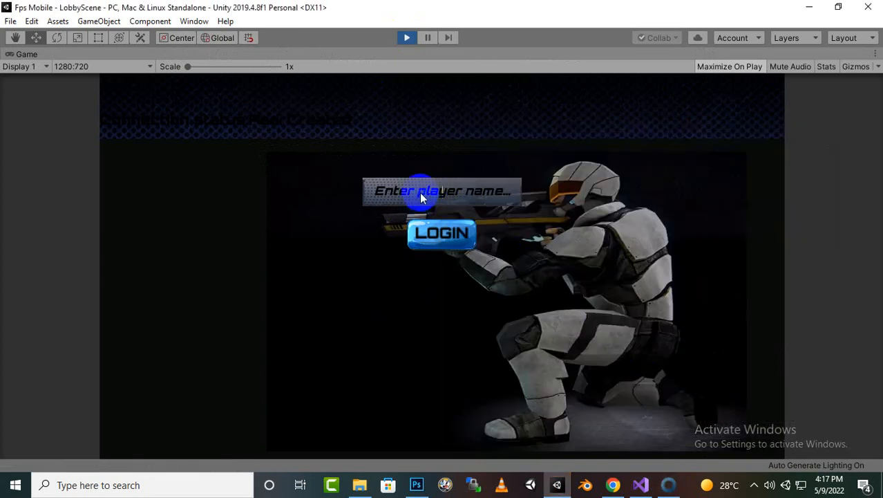
{"action": "left_click", "coordinate": [419, 196]}
{"action": "type", "text": "ali"}
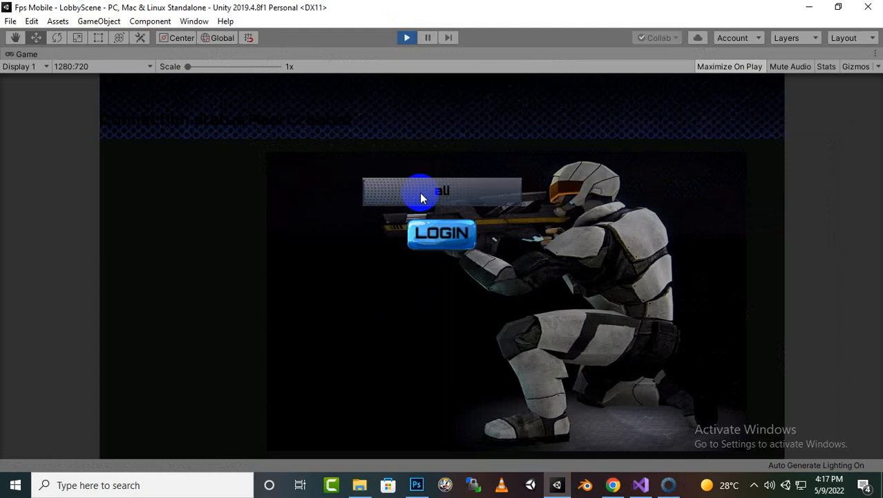
{"action": "left_click", "coordinate": [430, 246]}
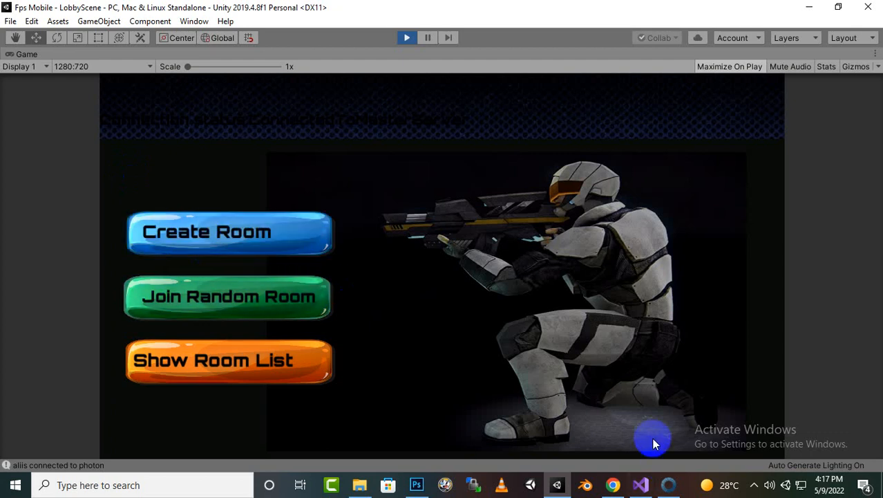
Use Join Random Room in the built player to host a room, and join that room from the editor game's room list.
{"action": "left_click", "coordinate": [668, 484]}
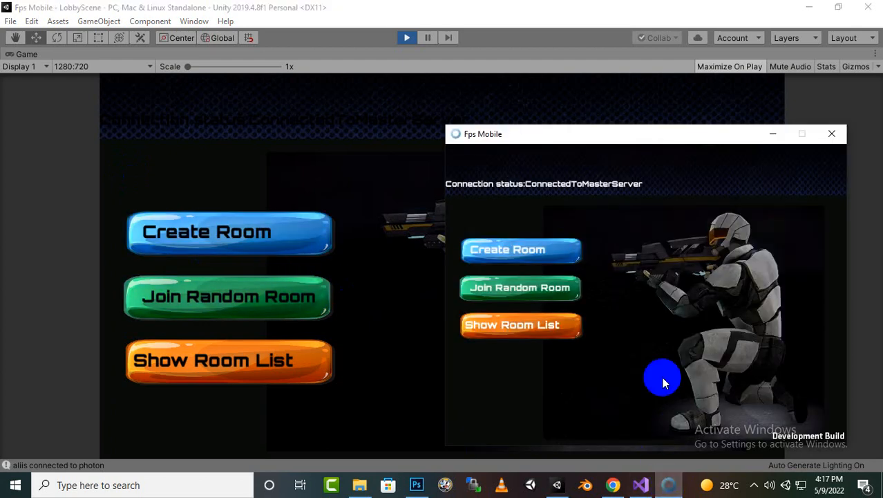
{"action": "left_click", "coordinate": [517, 293]}
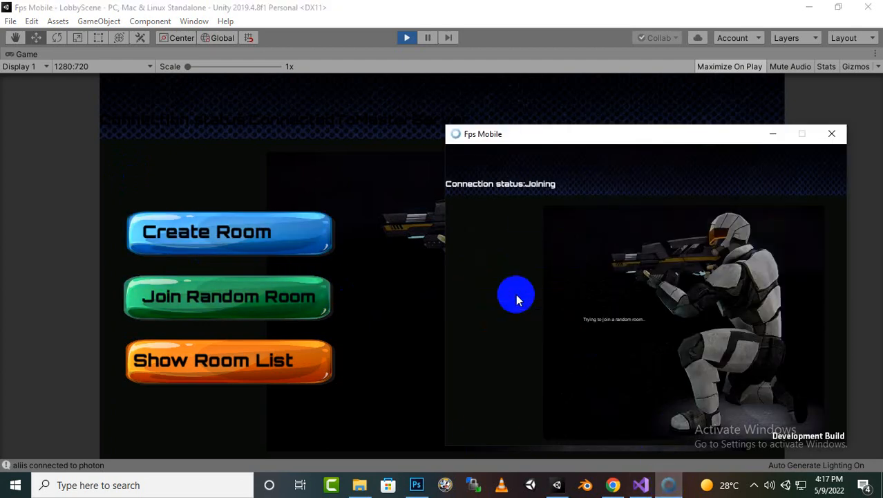
{"action": "left_click", "coordinate": [234, 354]}
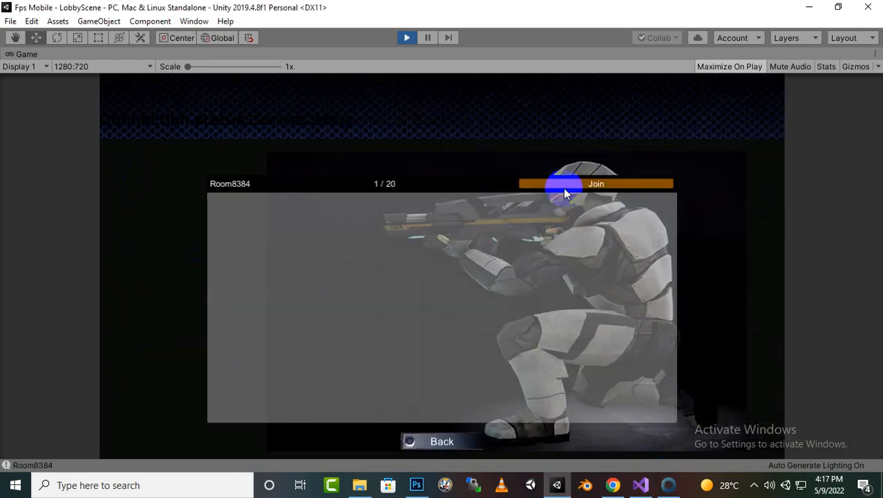
{"action": "left_click", "coordinate": [564, 186]}
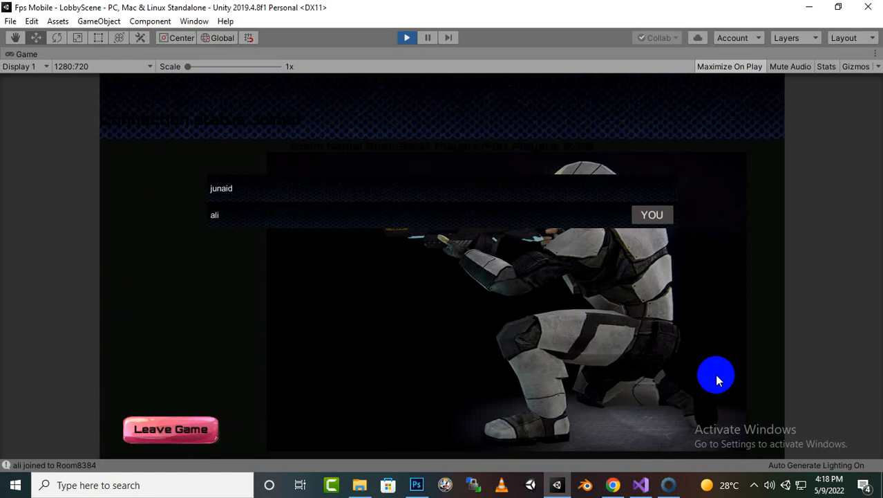
Start the game from the host's room in the built player and compare the scene in both game windows.
{"action": "left_click", "coordinate": [669, 483]}
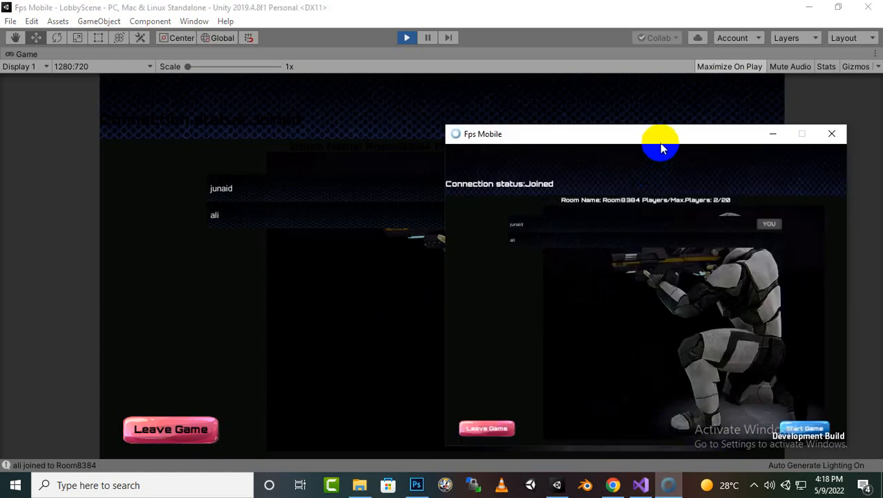
{"action": "left_click_drag", "start_coordinate": [660, 137], "coordinate": [662, 127]}
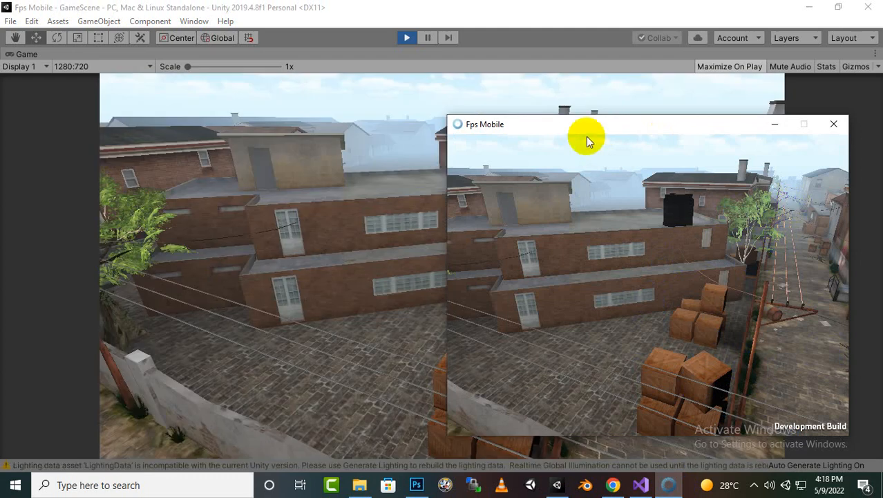
{"action": "left_click_drag", "start_coordinate": [581, 130], "coordinate": [127, 106]}
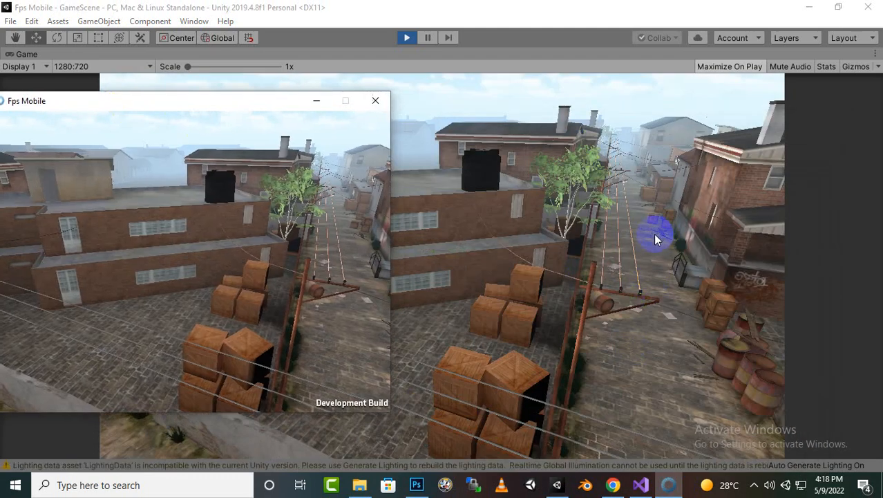
{"action": "left_click_drag", "start_coordinate": [286, 102], "coordinate": [676, 119]}
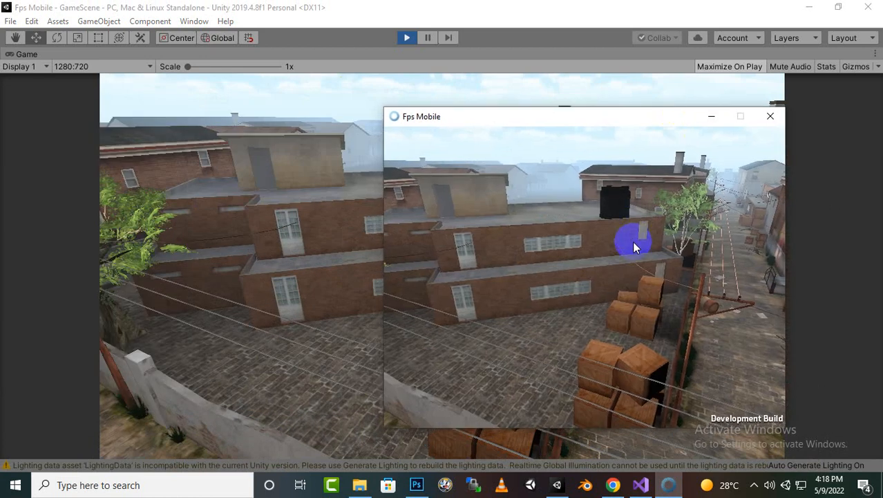
{"action": "left_click_drag", "start_coordinate": [539, 131], "coordinate": [282, 194]}
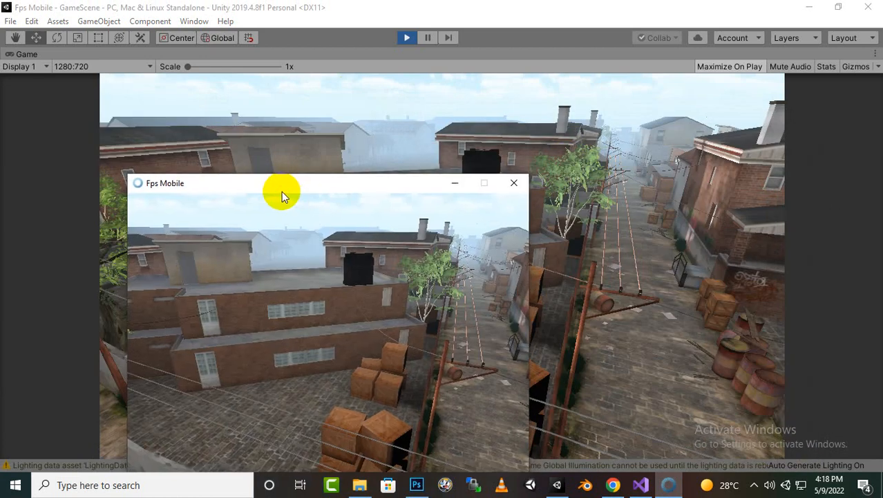
Close the built player and stop the running game in the editor.
{"action": "left_click", "coordinate": [529, 185]}
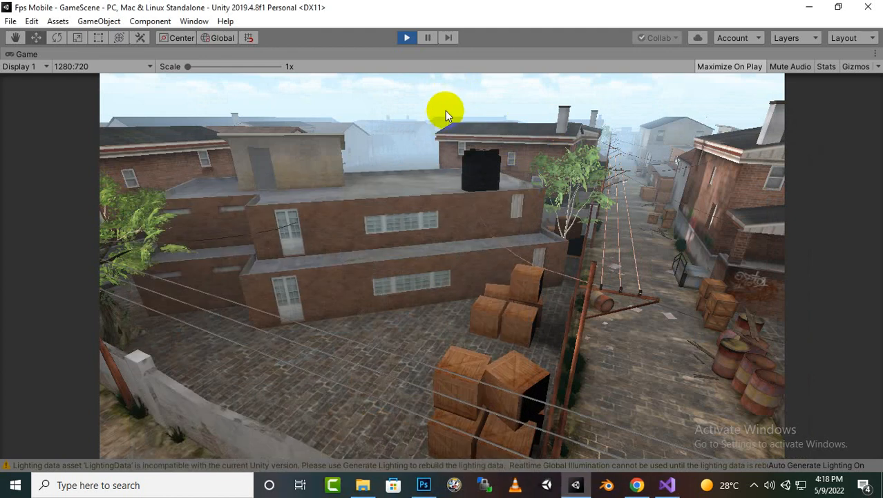
{"action": "left_click", "coordinate": [414, 37]}
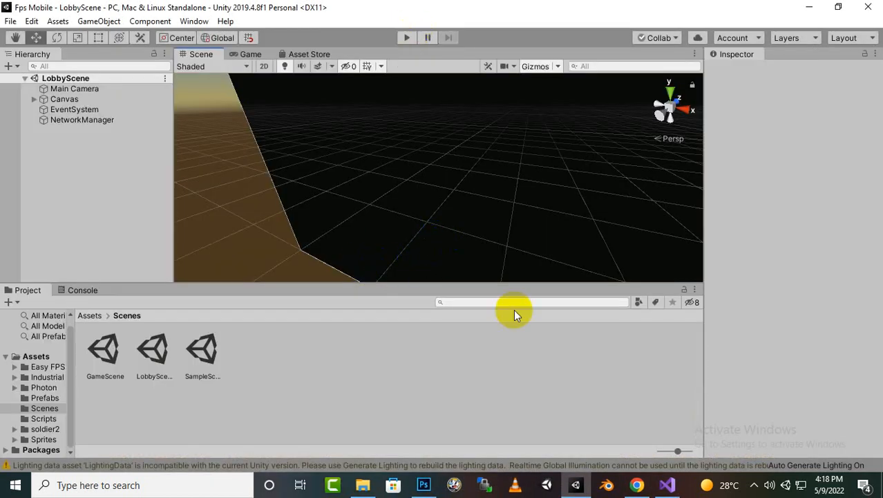
{"action": "left_click", "coordinate": [754, 485]}
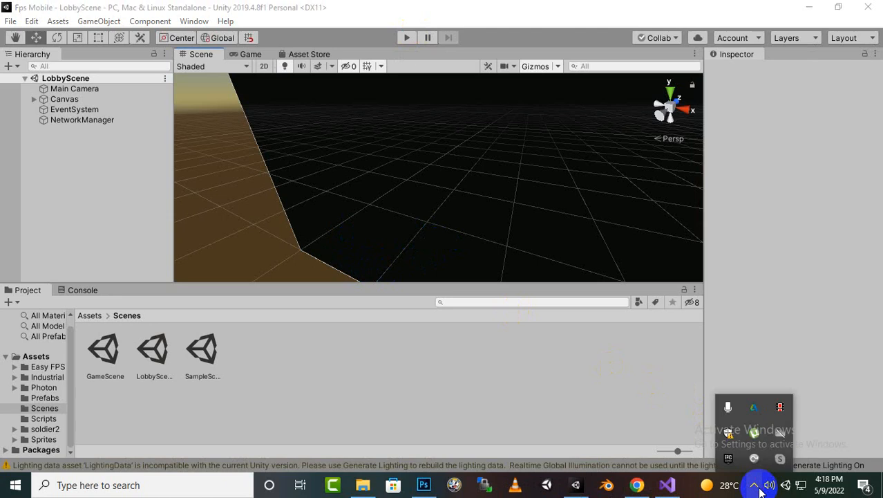